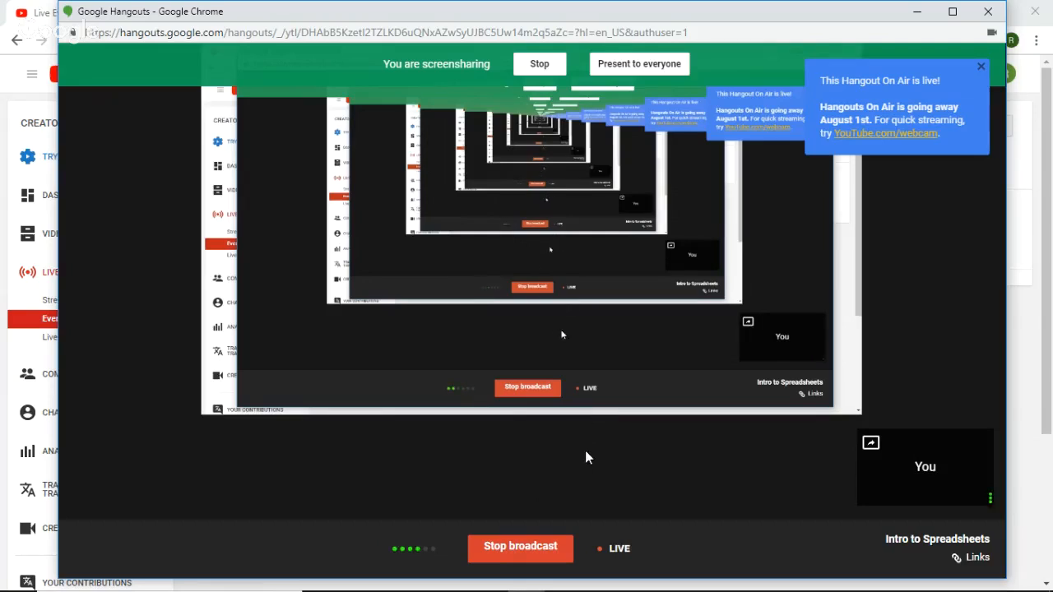
- Switch to the untitled spreadsheet in Google Sheets and review the topic list in cells A1 to A4
click(7, 76)
click(303, 8)
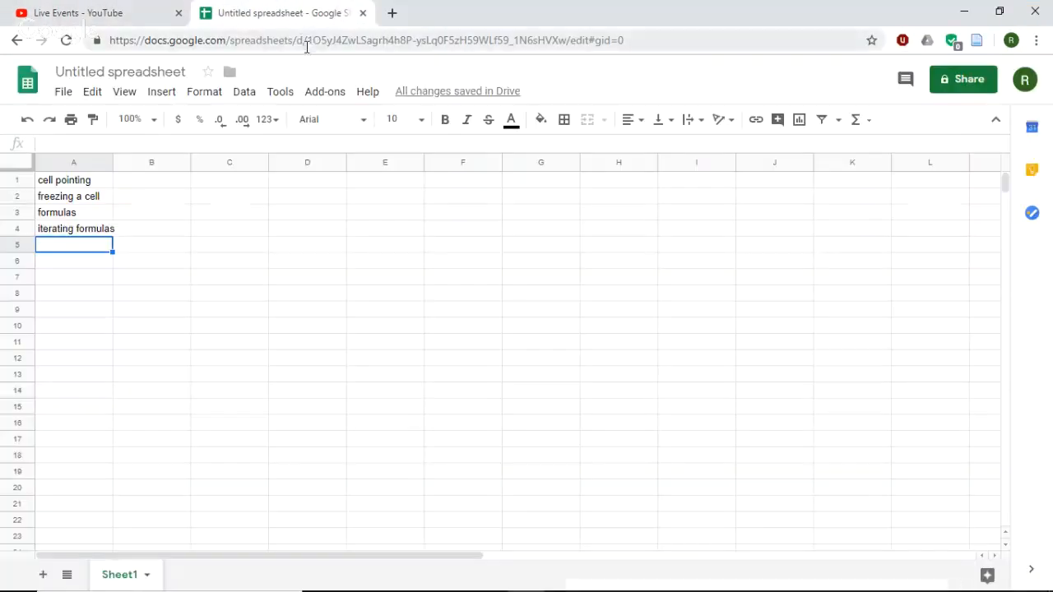
drag(57, 184, 78, 230)
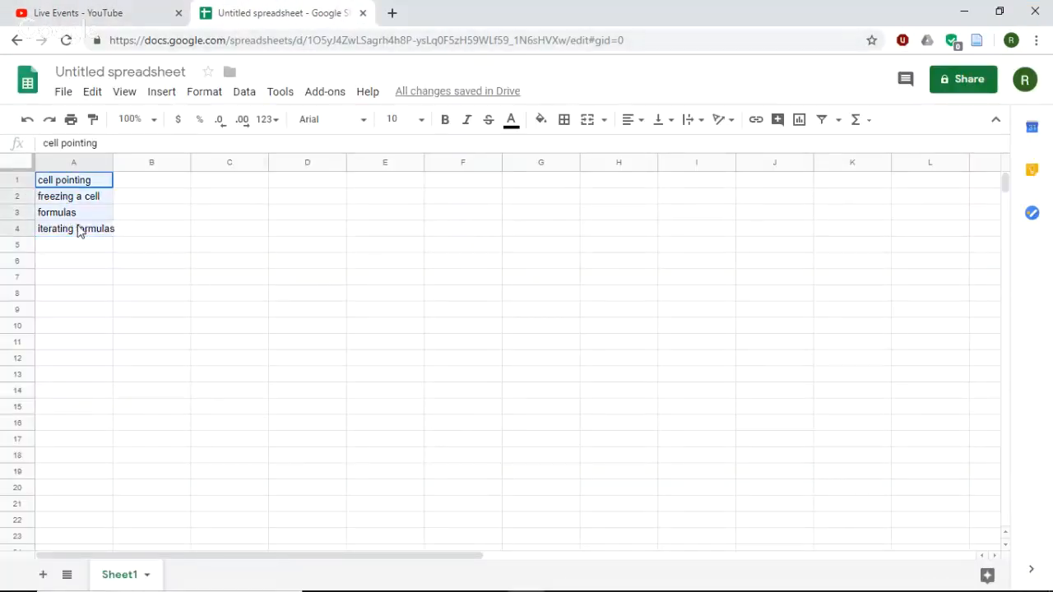
click(71, 181)
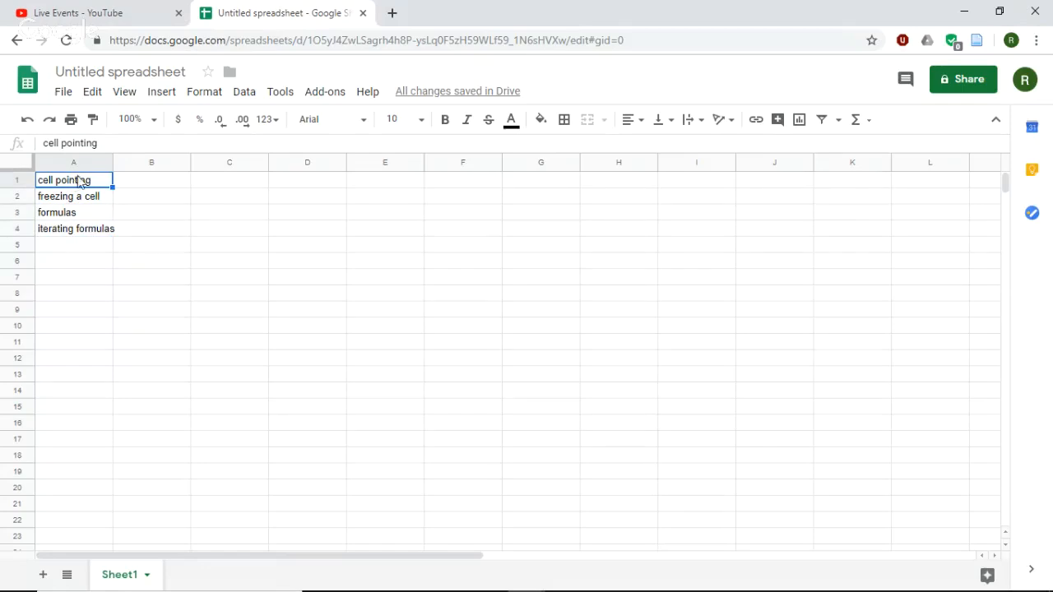
click(85, 200)
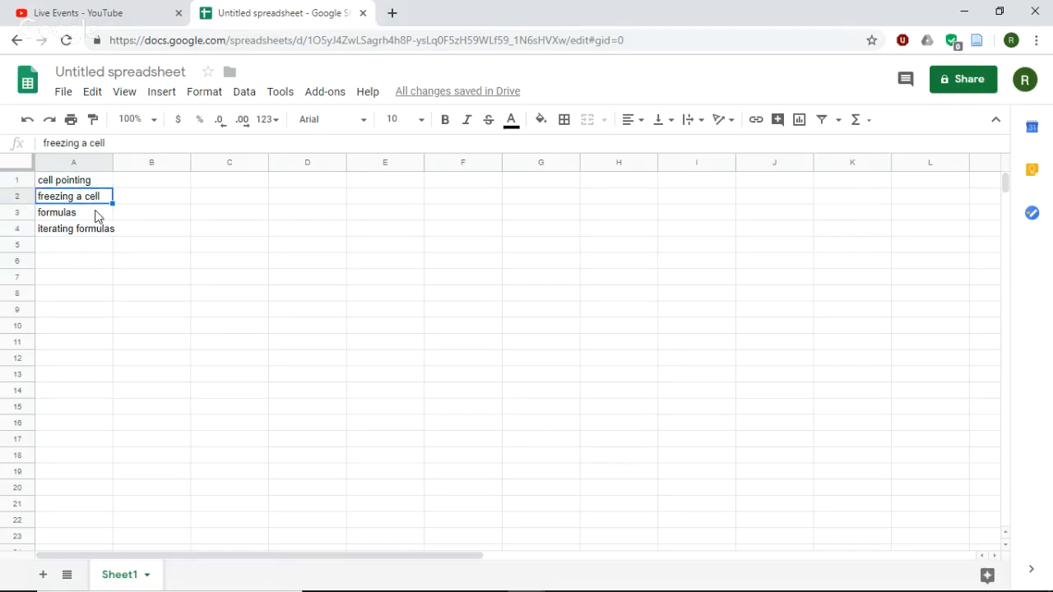
click(95, 215)
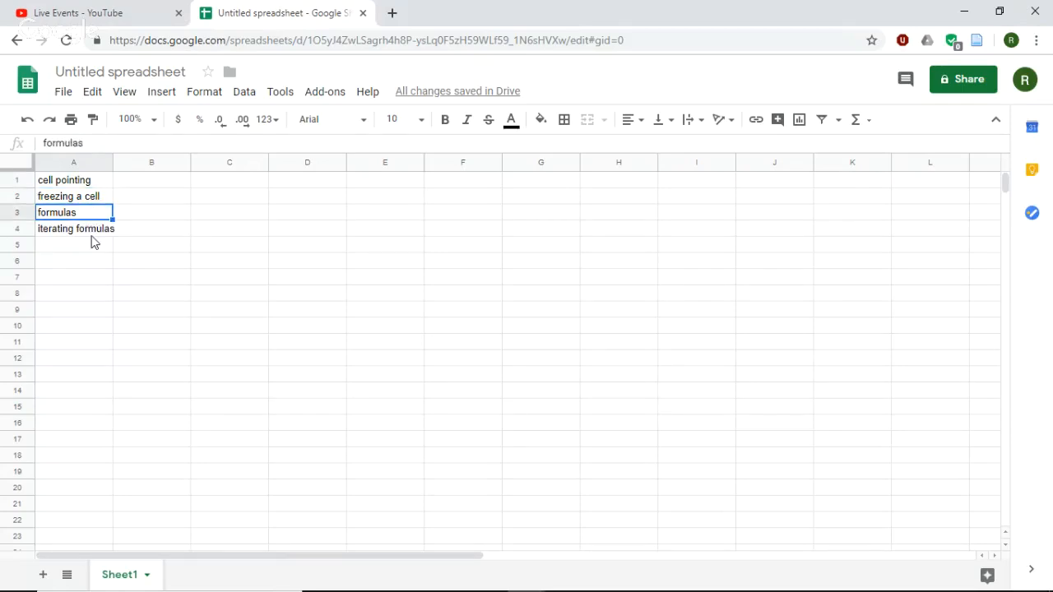
click(92, 232)
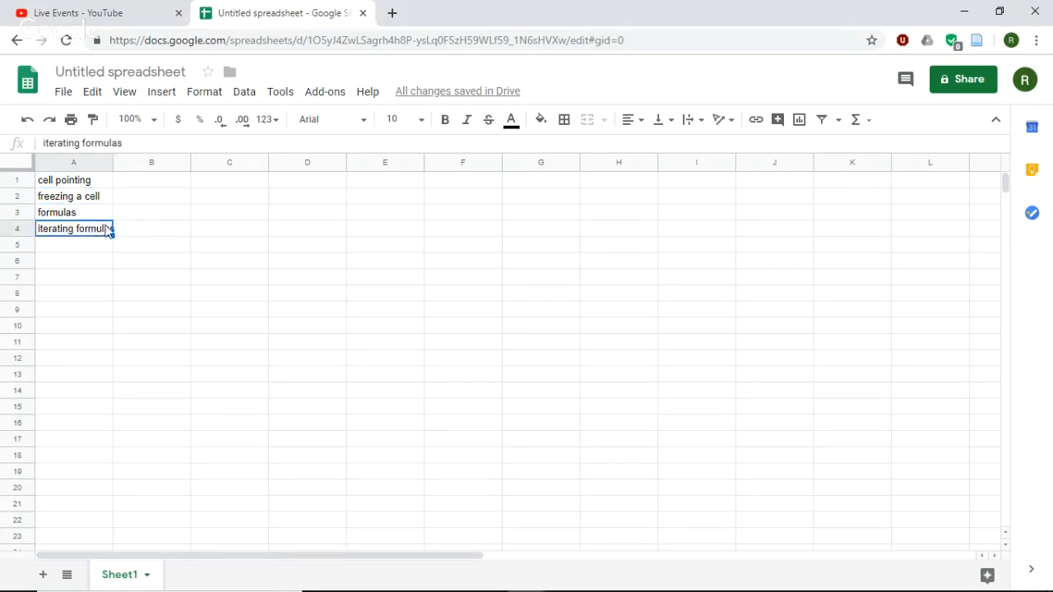
- Enter the quantity 25 in cell D2 with its unit yd^3 in cell E2
click(231, 206)
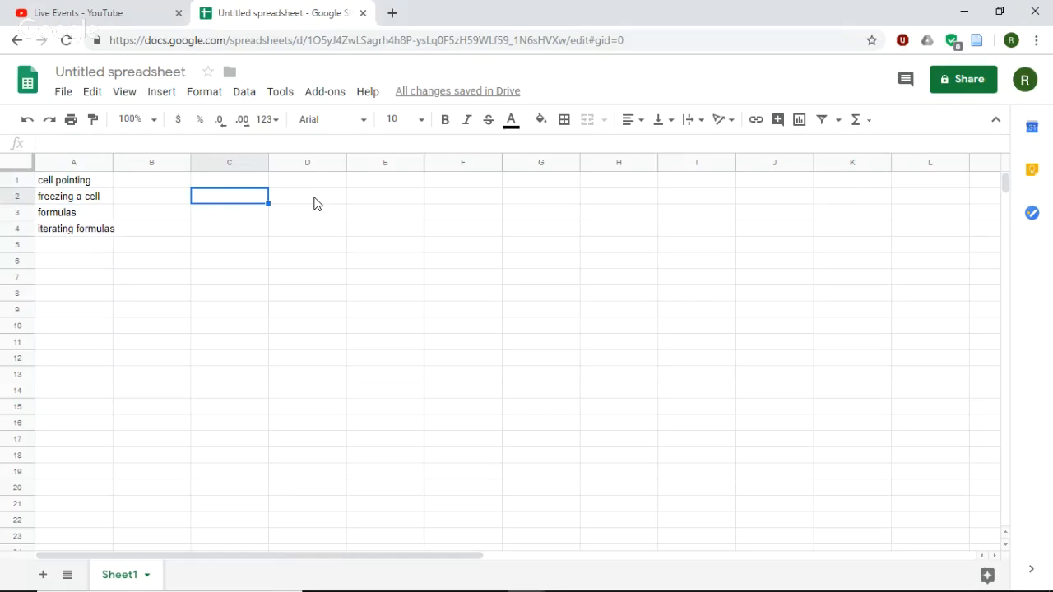
click(313, 203)
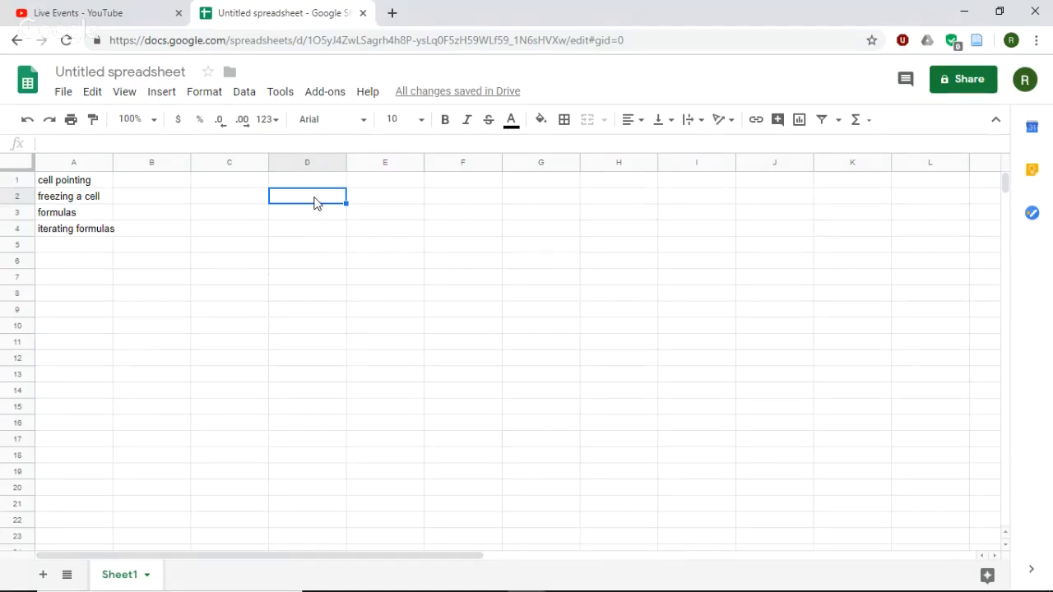
text(25)
key(Tab)
text(yd)
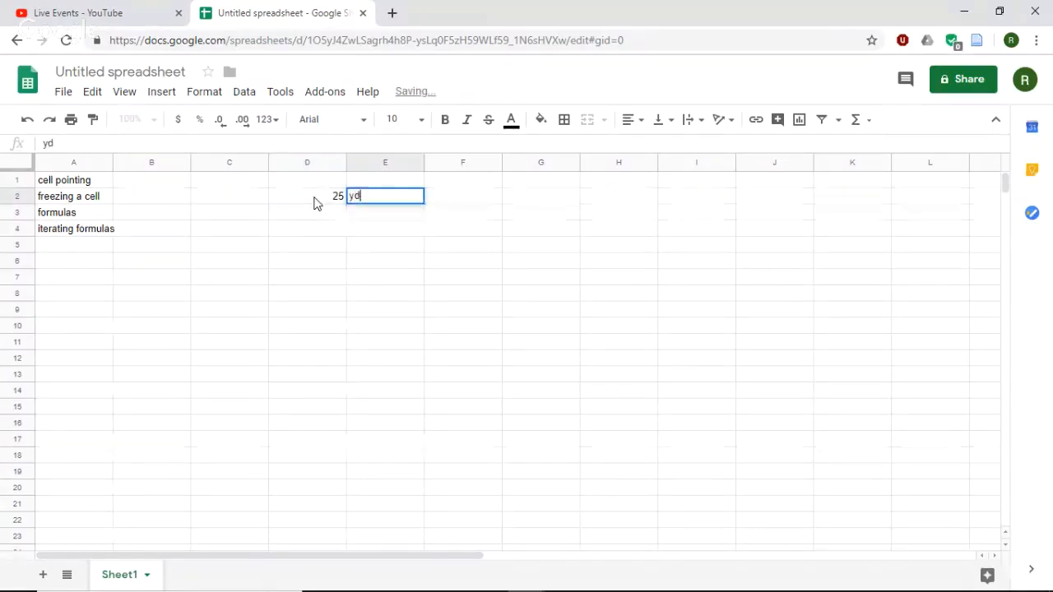
text(^2)
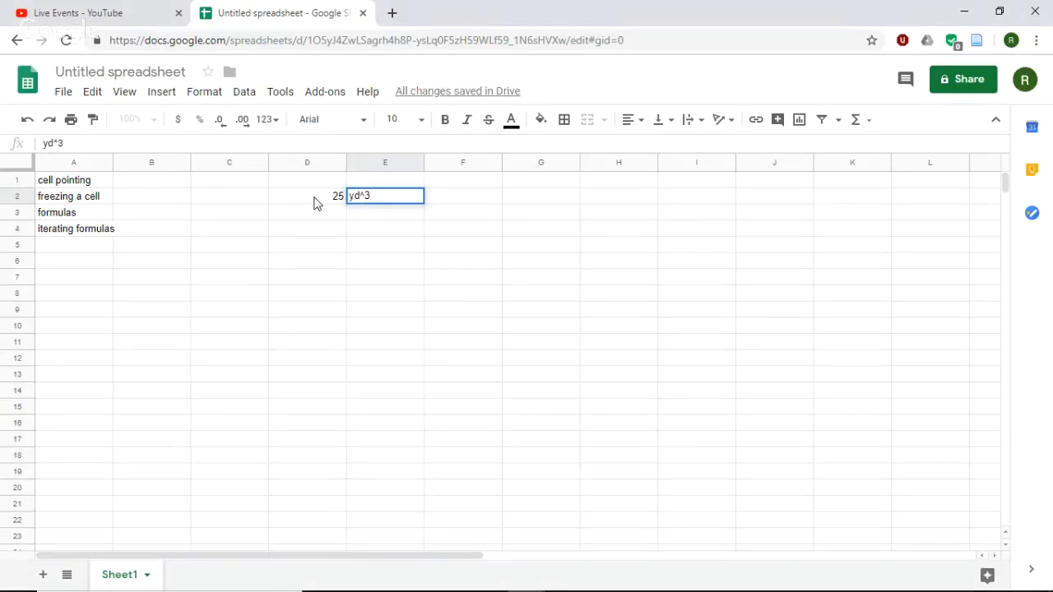
key(Tab)
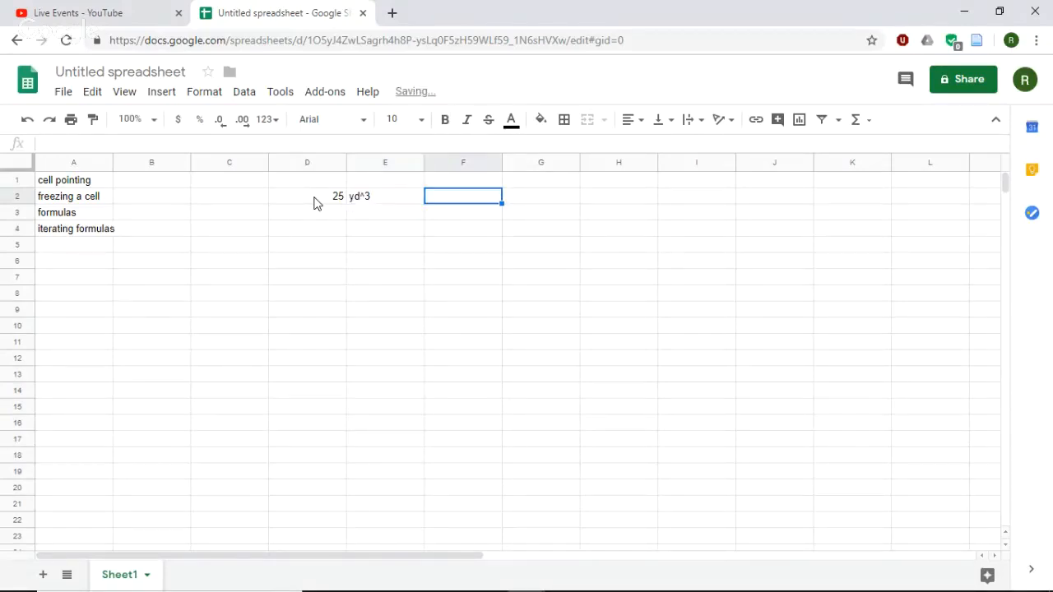
- Enter the unit ft^3 in cell F2 and move it one cell over to G2
text(ft)
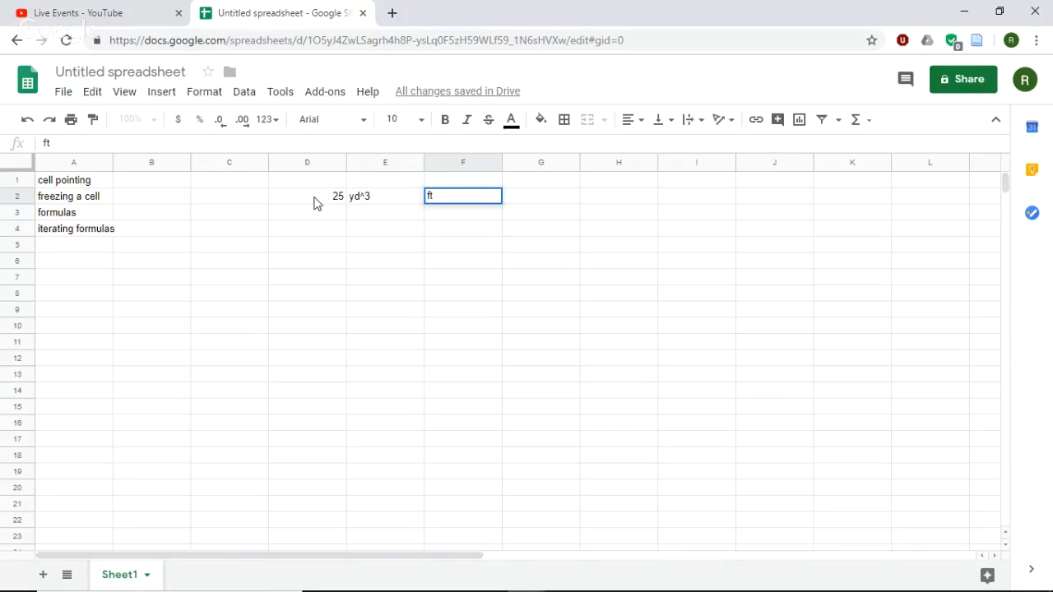
text(^3)
click(473, 237)
click(462, 201)
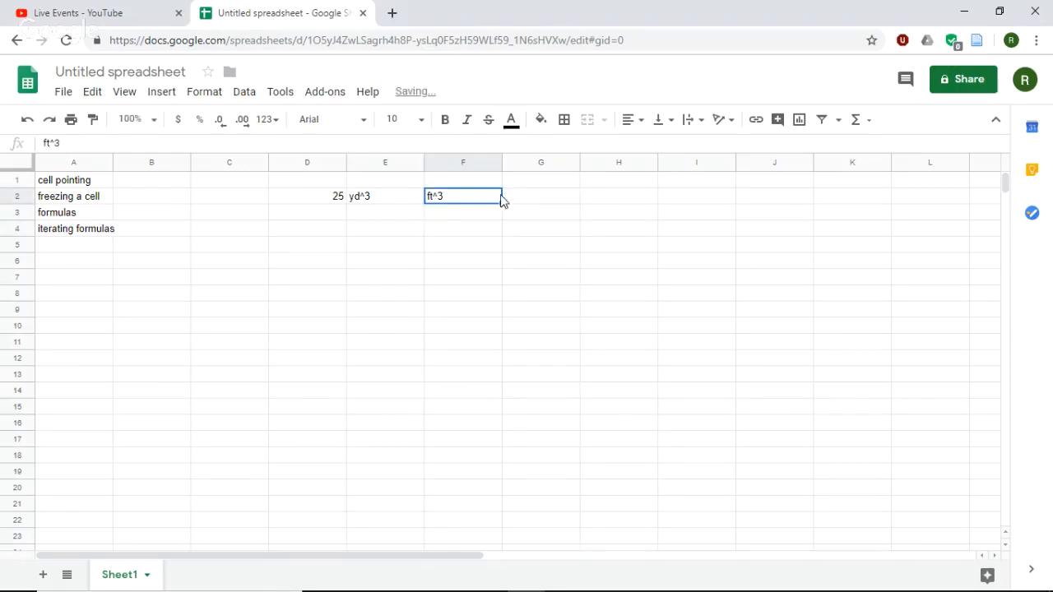
key(ctrl+c)
drag(503, 195, 513, 192)
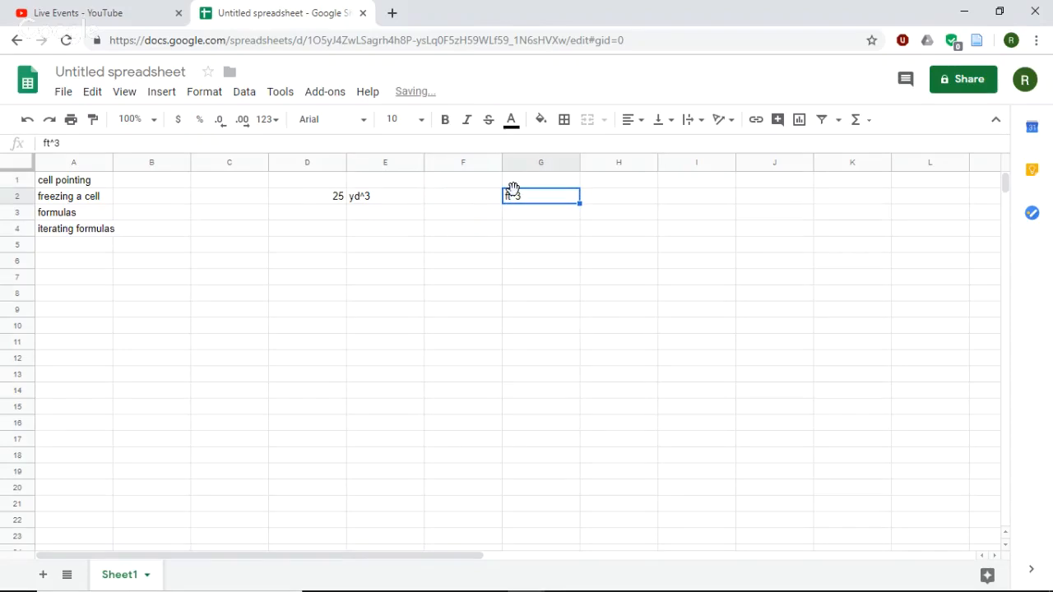
click(367, 199)
click(331, 187)
click(383, 203)
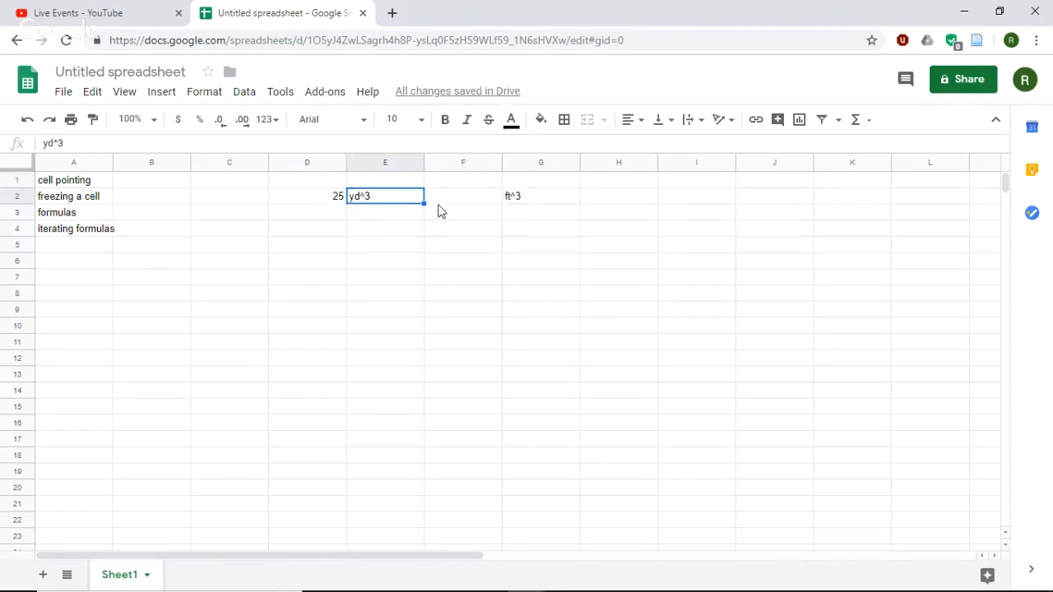
click(447, 202)
click(543, 202)
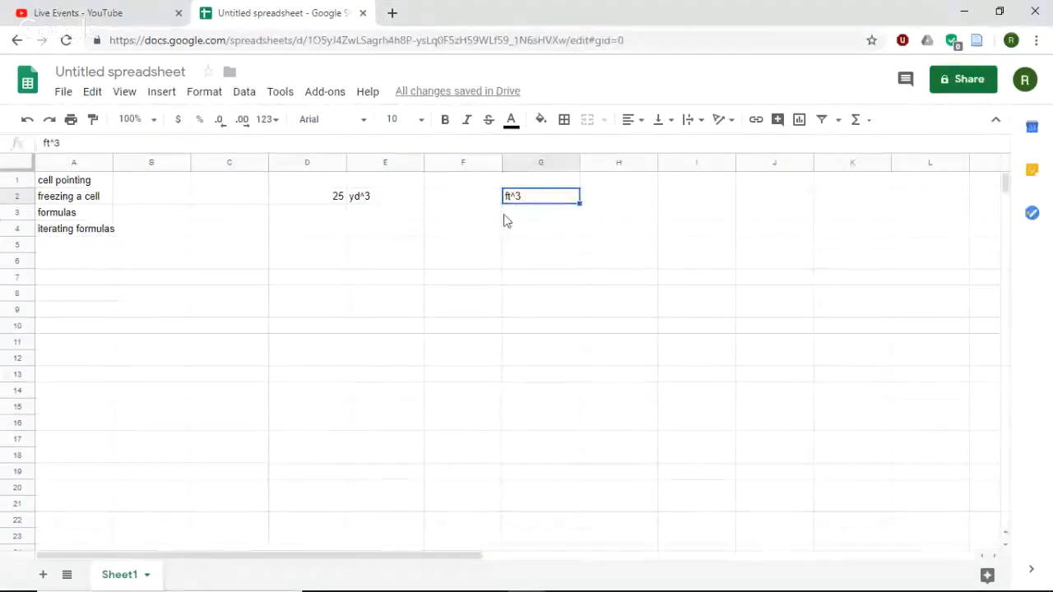
click(337, 203)
- Enter the formula =D2*27 in cell F2 to convert the cubic yards to cubic feet
click(462, 204)
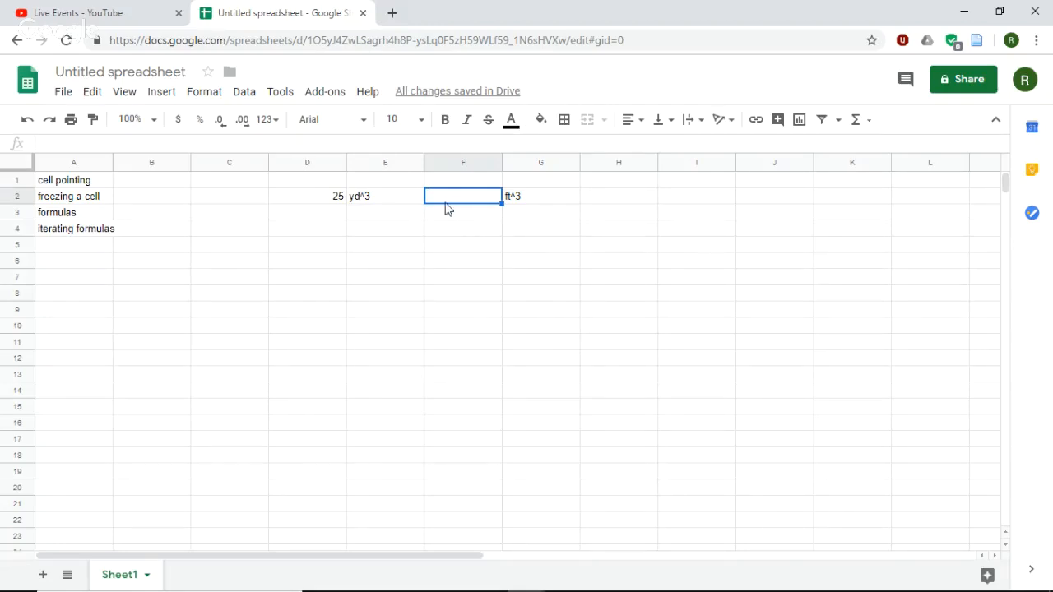
text(=)
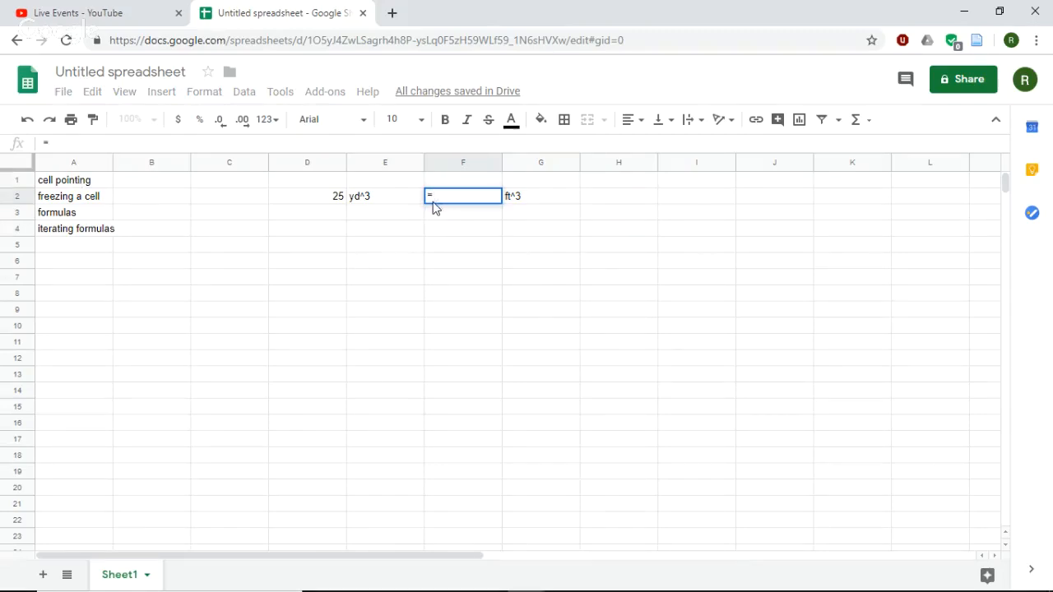
click(327, 205)
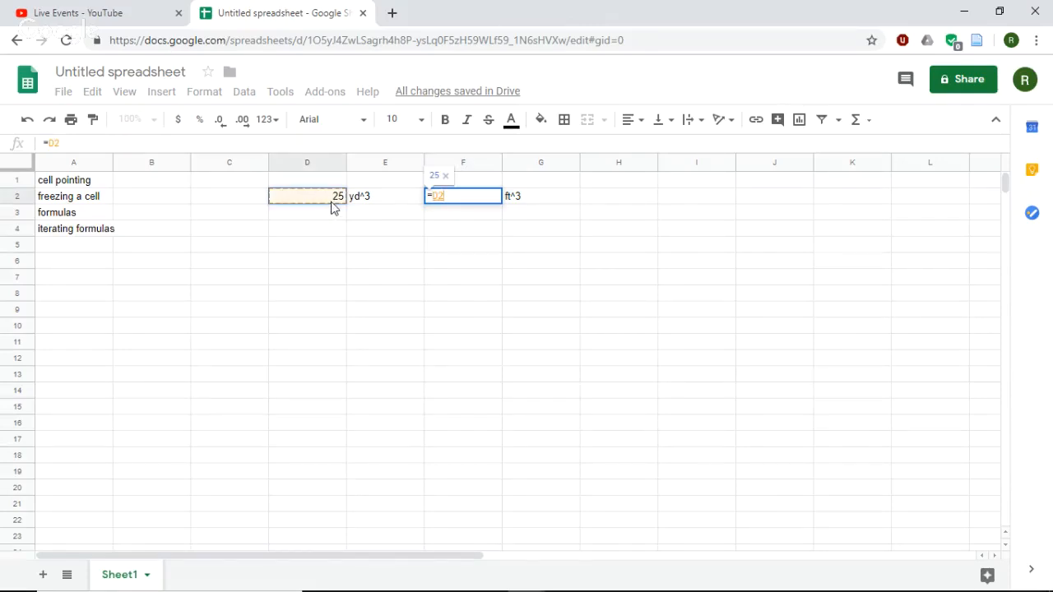
text(*)
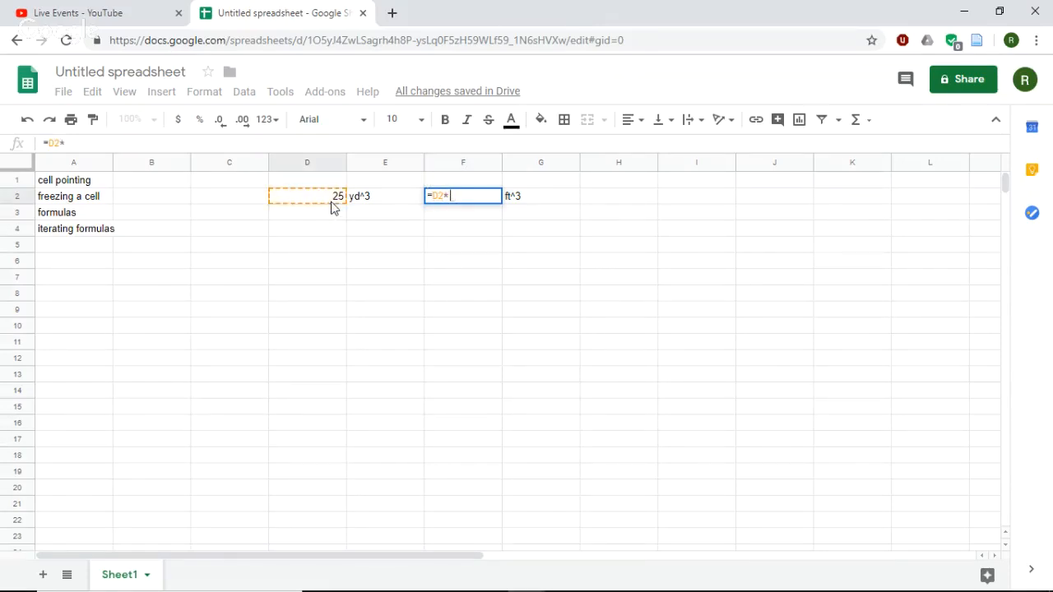
text(27)
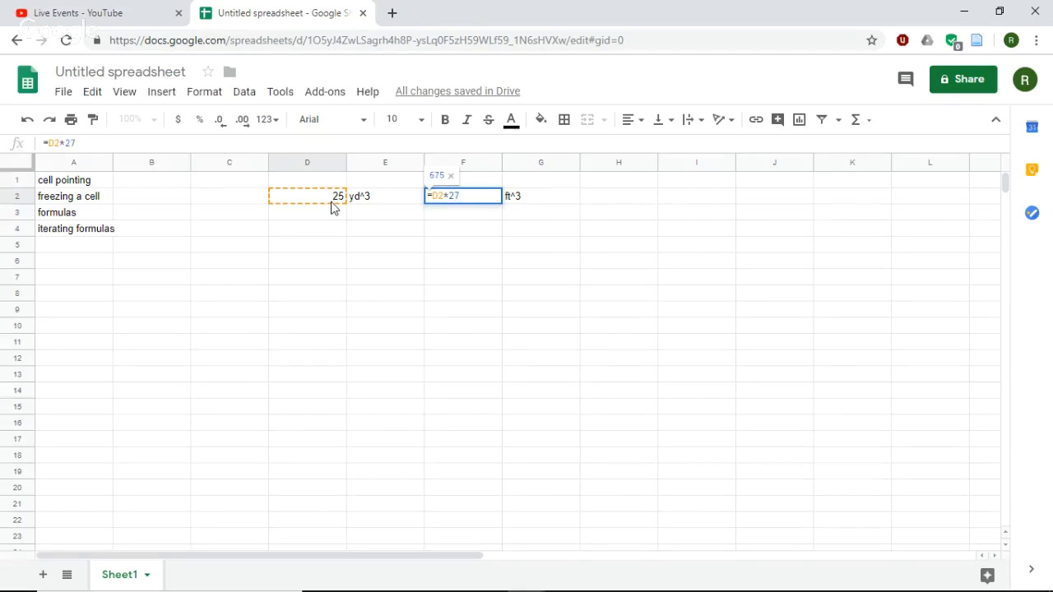
key(Return)
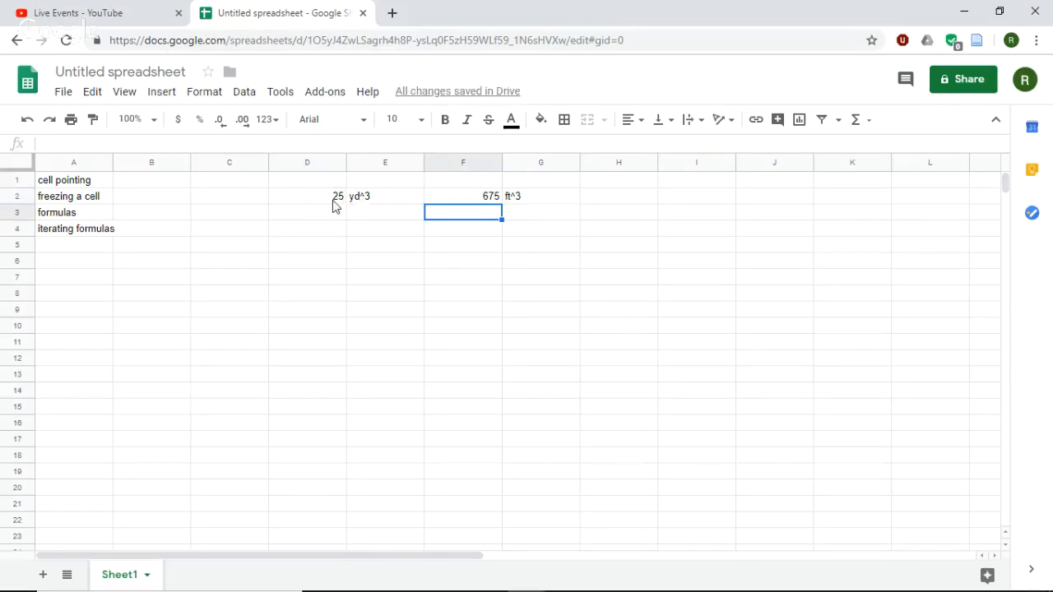
- Replace the formula in cell F2 with the conversion constant 27
click(334, 202)
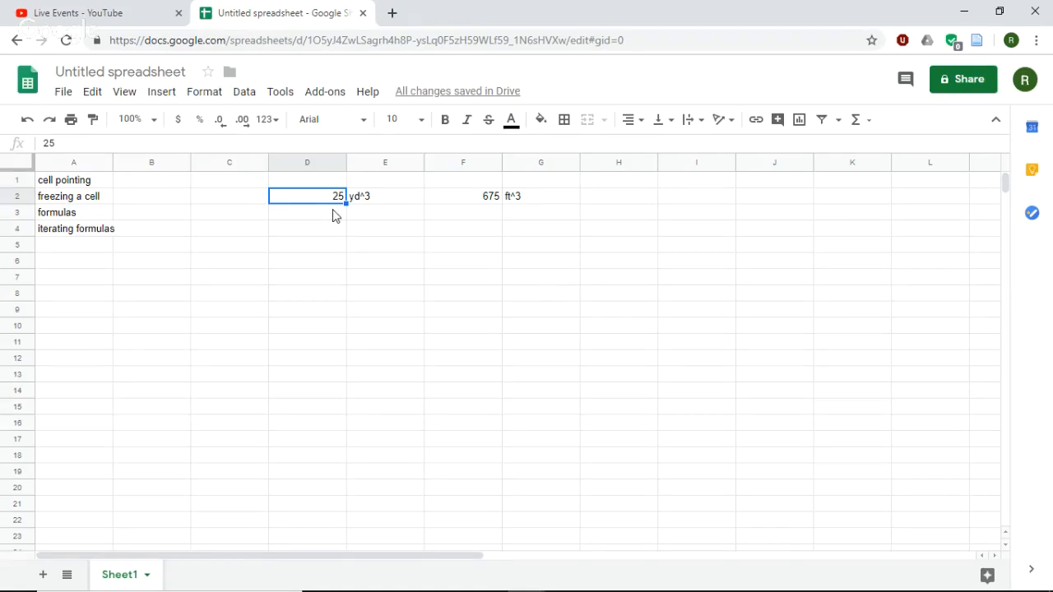
click(494, 196)
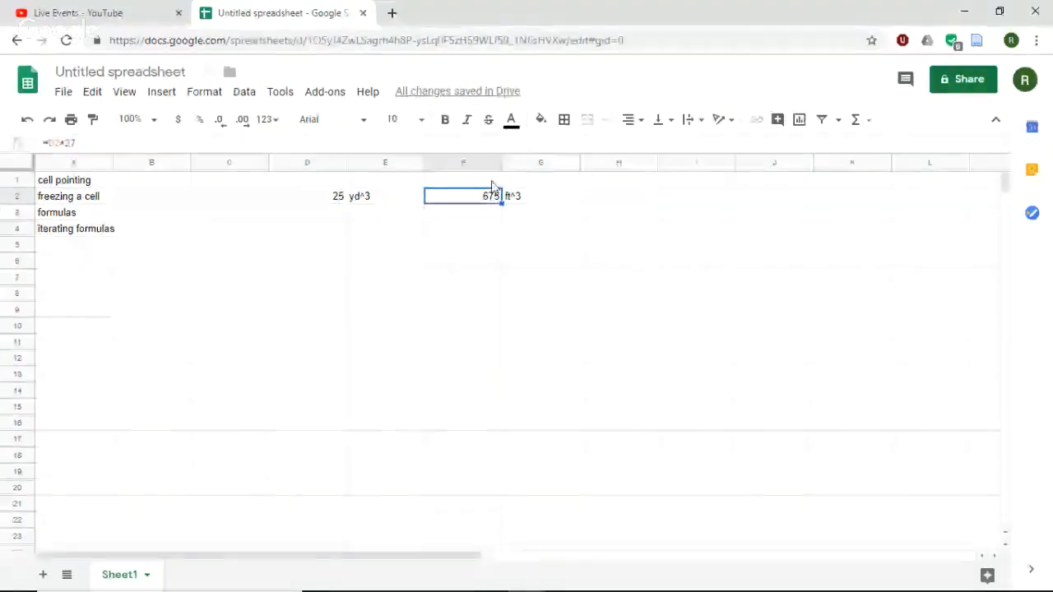
text(27)
click(536, 206)
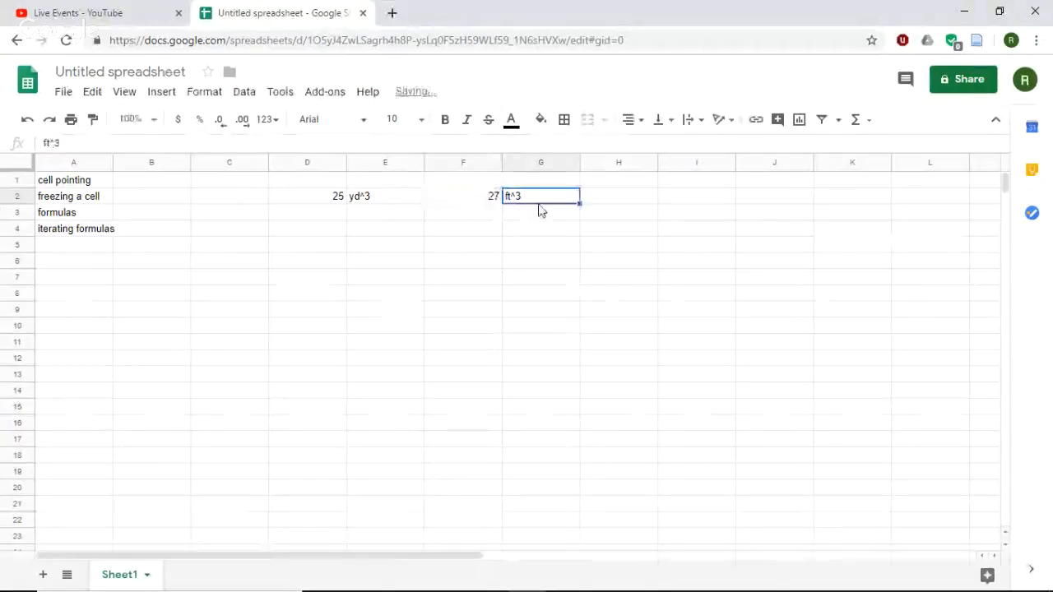
- Overwrite the unit in cell G2 with the dummy text asdf and re-enter it as ft^3
double_click(531, 195)
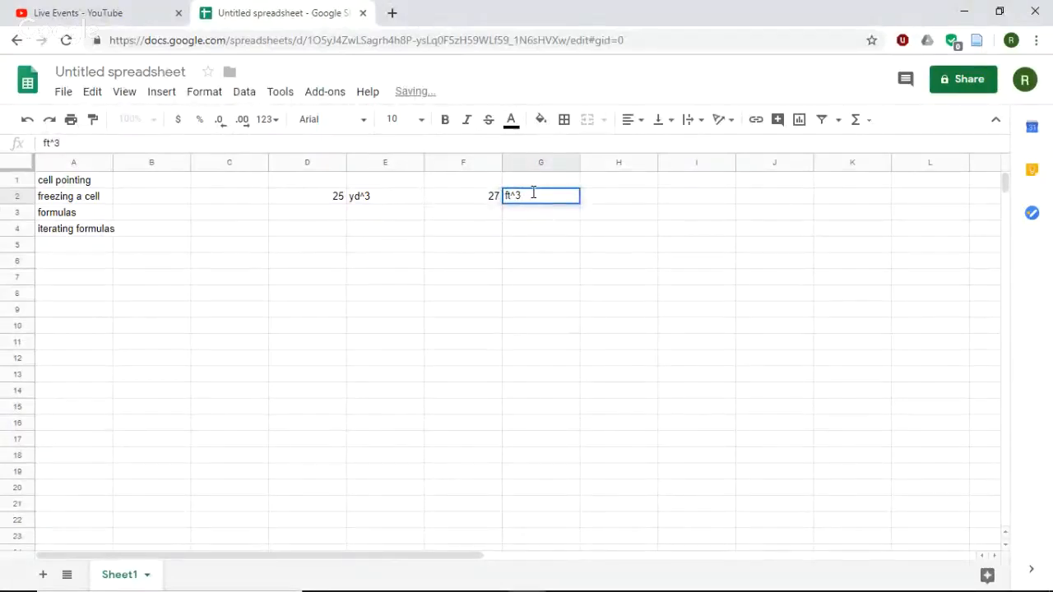
click(465, 203)
click(533, 204)
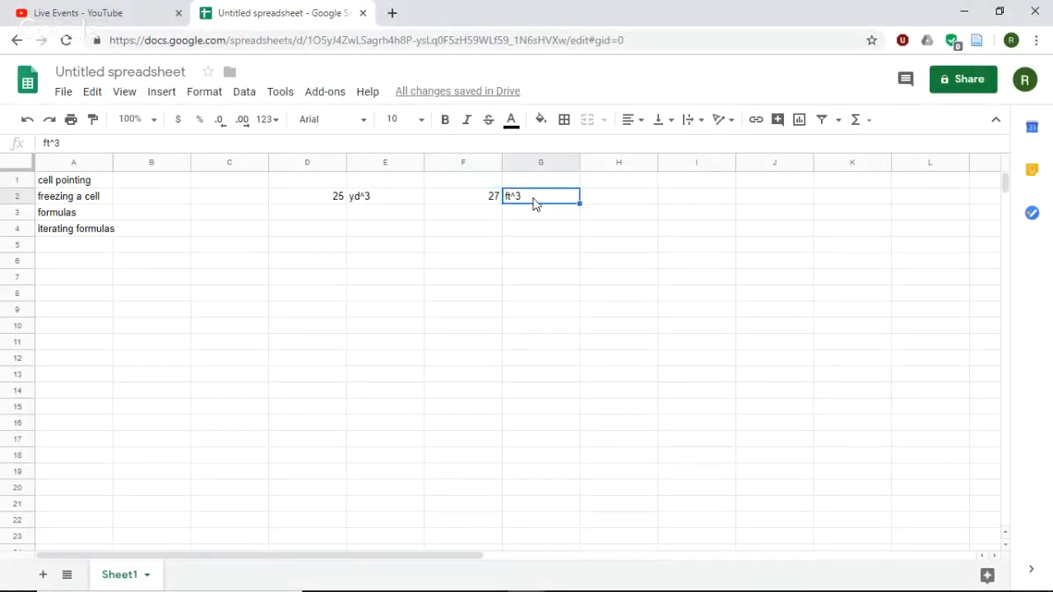
text(asdf)
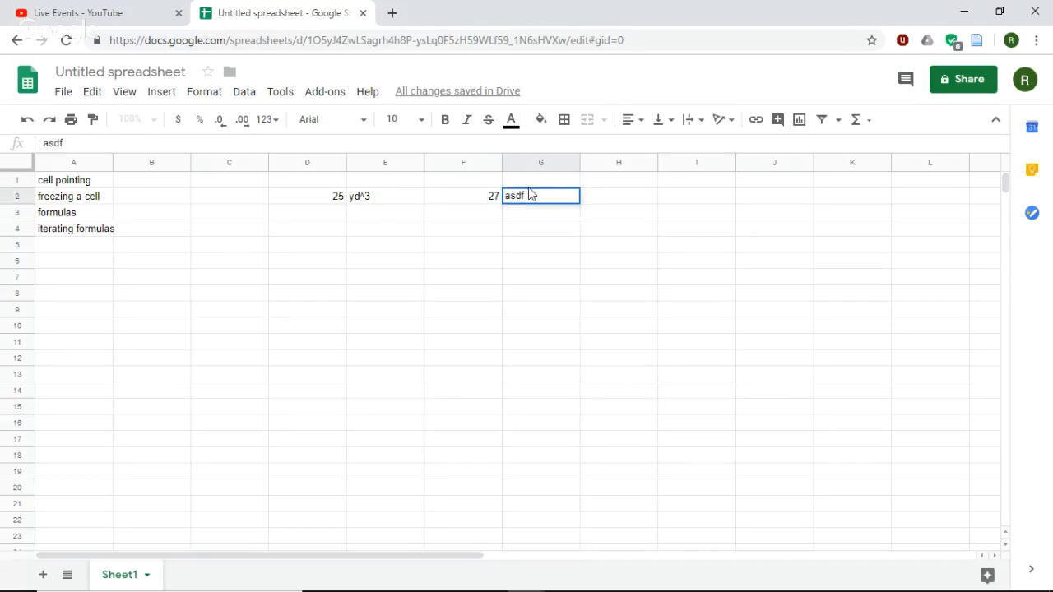
key(BackSpace)
key(BackSpace)
key(BackSpace)
key(BackSpace)
text(ft^3)
click(540, 233)
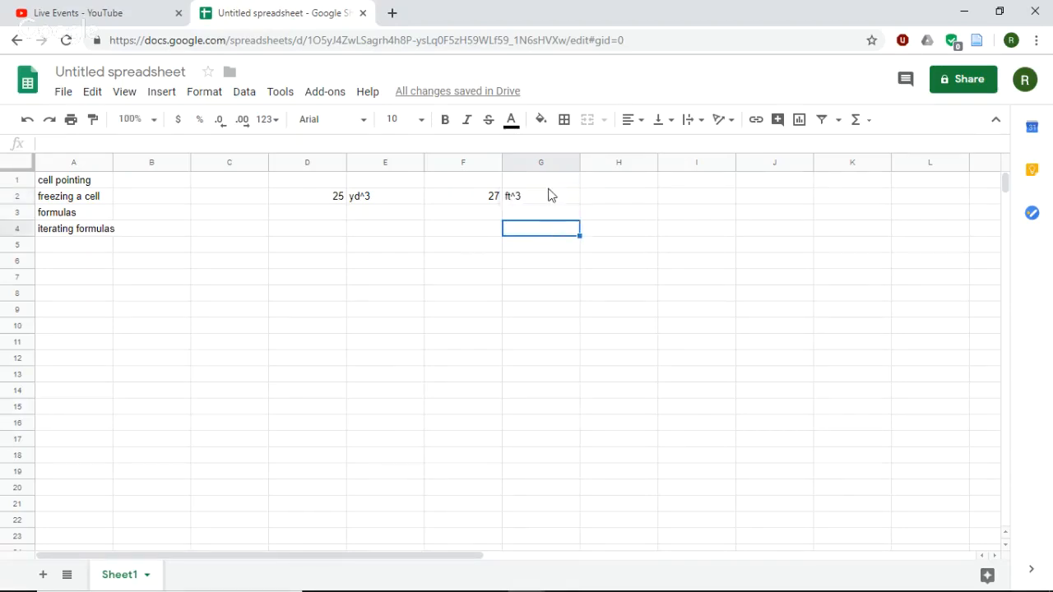
- Extend the unit text in cell G2 to ft^3/yd^3
click(548, 198)
double_click(548, 208)
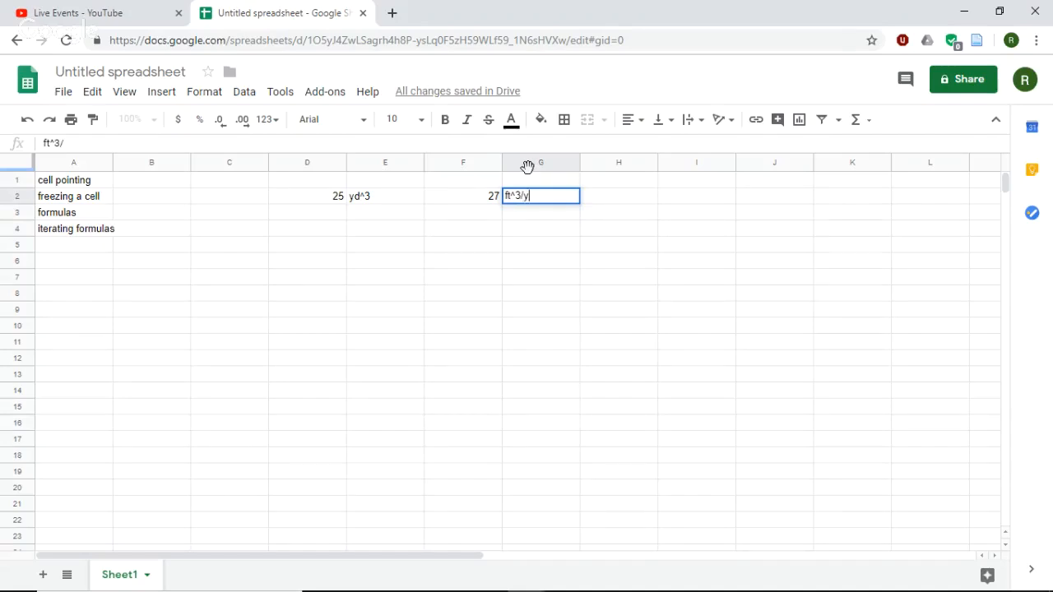
text(/yd^3)
click(487, 202)
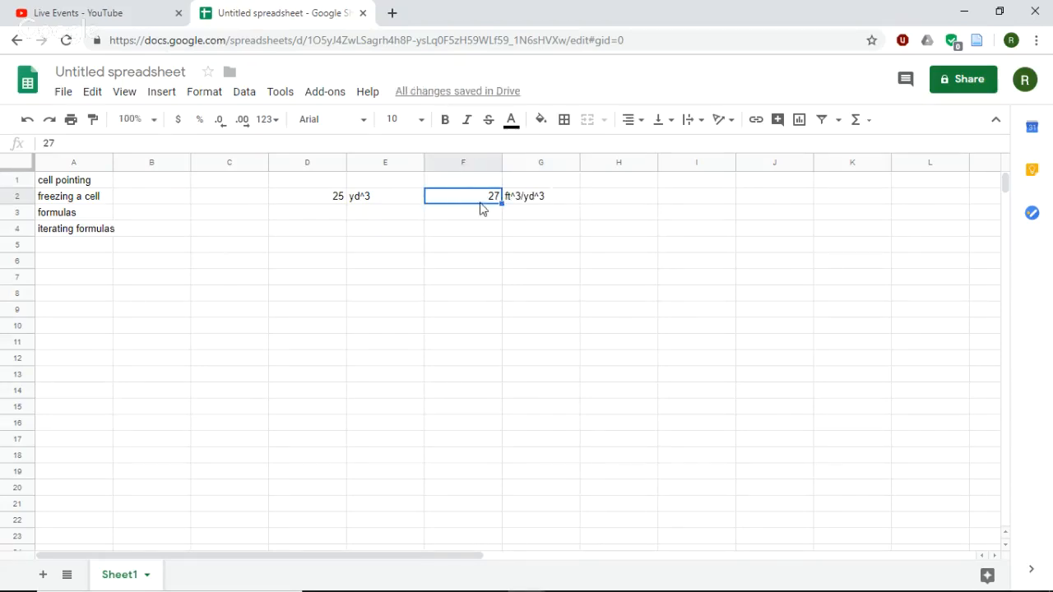
- Enter the further quantities 15, 85 and 3 in cells D3 to D5
click(318, 218)
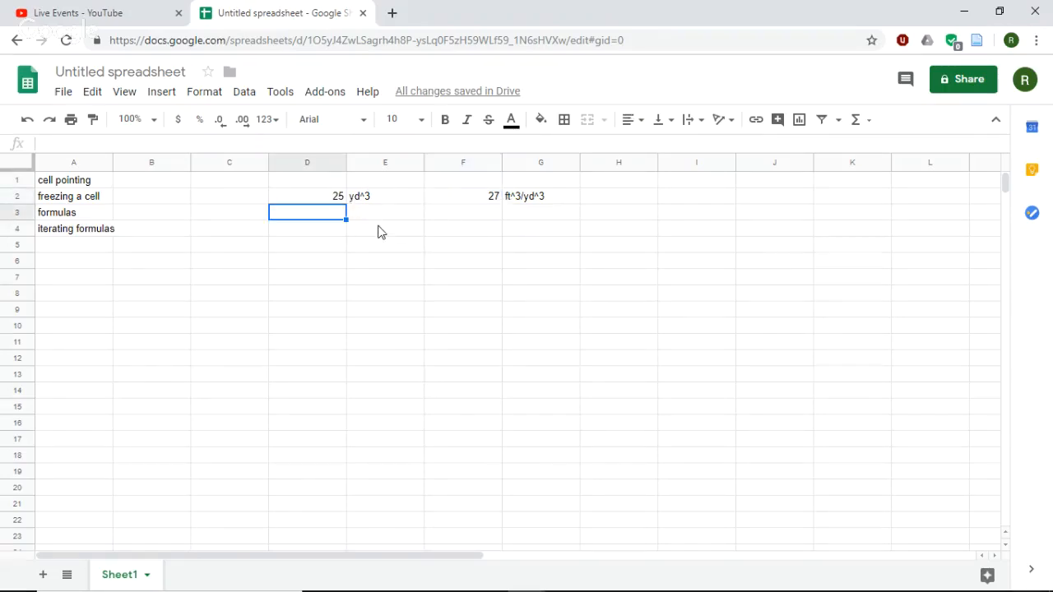
text(15)
key(Return)
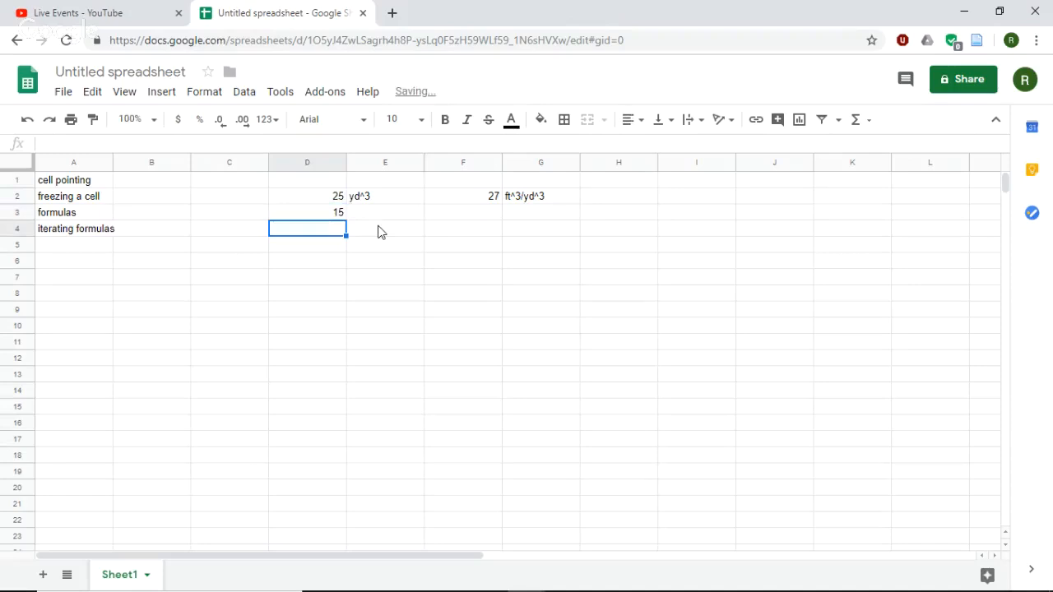
text(85)
key(Return)
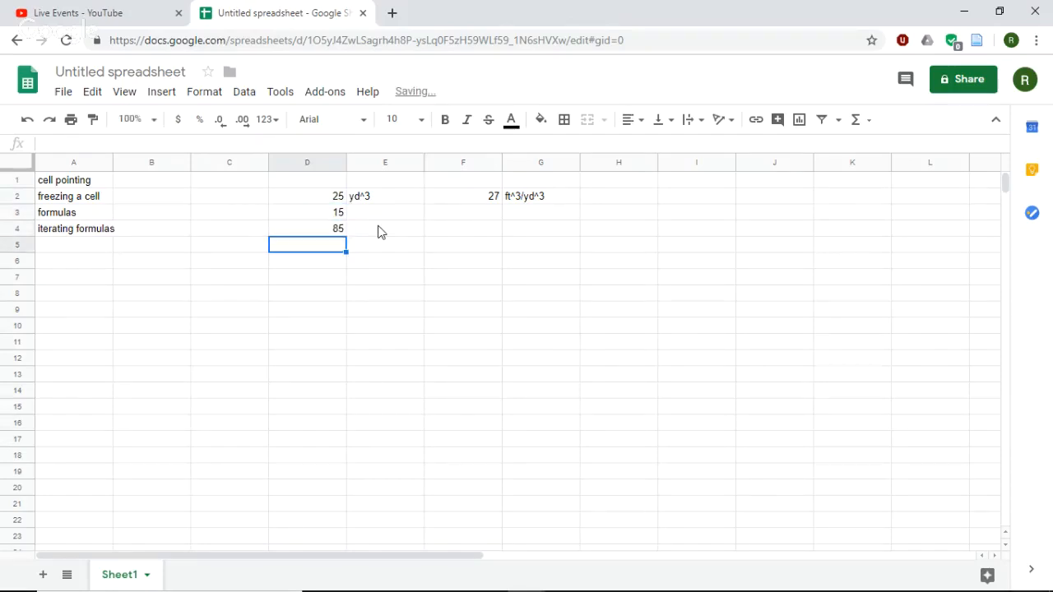
text(3)
key(Return)
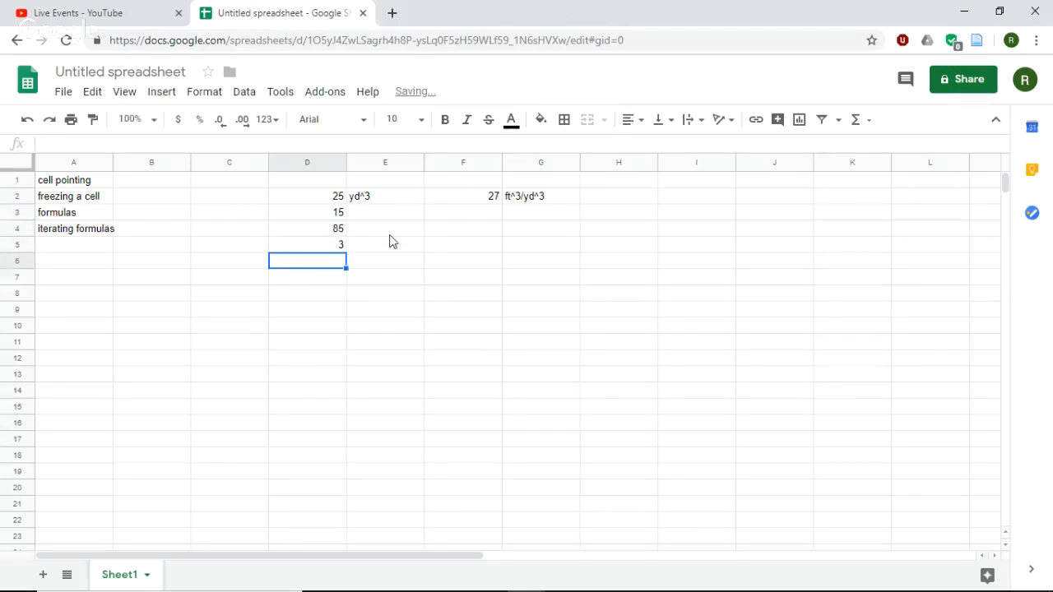
- Clear the yd^3 unit text from cell E2
click(378, 204)
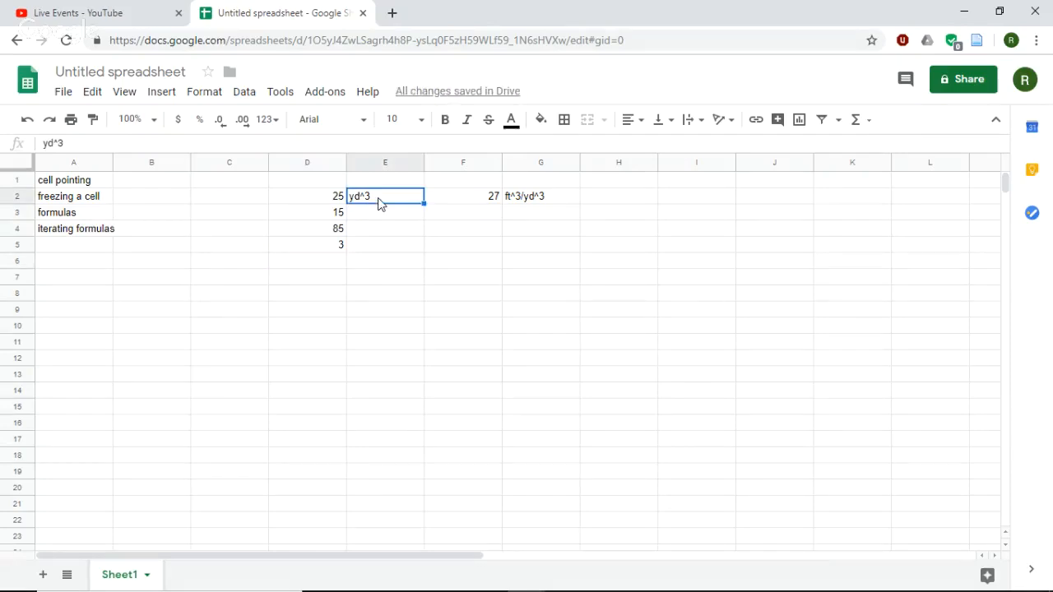
key(Delete)
click(387, 177)
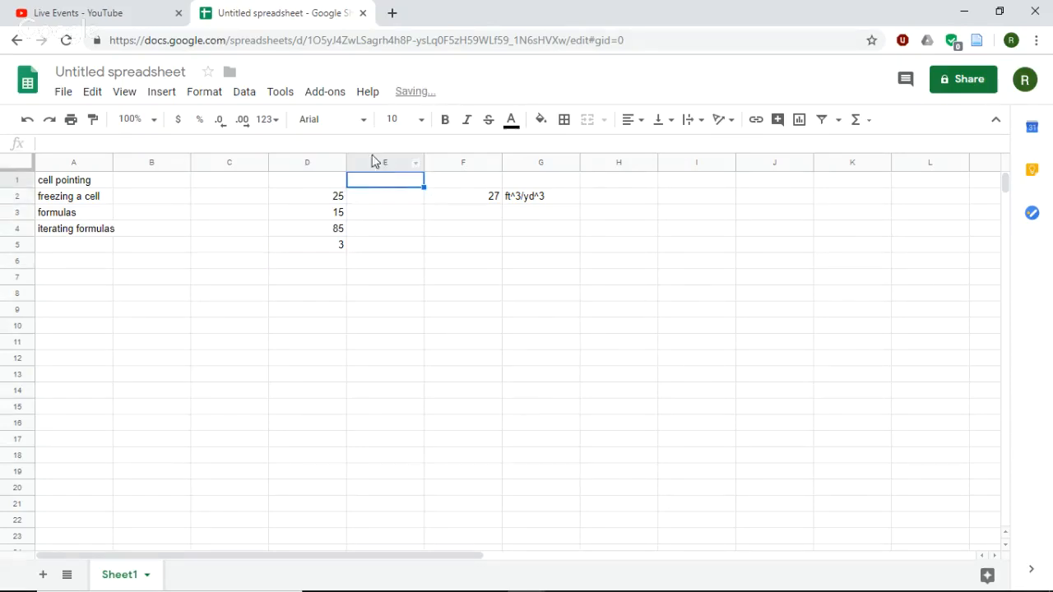
- Enter the column headers yd^3 in cell D1 and ft^3 in cell E1
click(303, 180)
text(y)
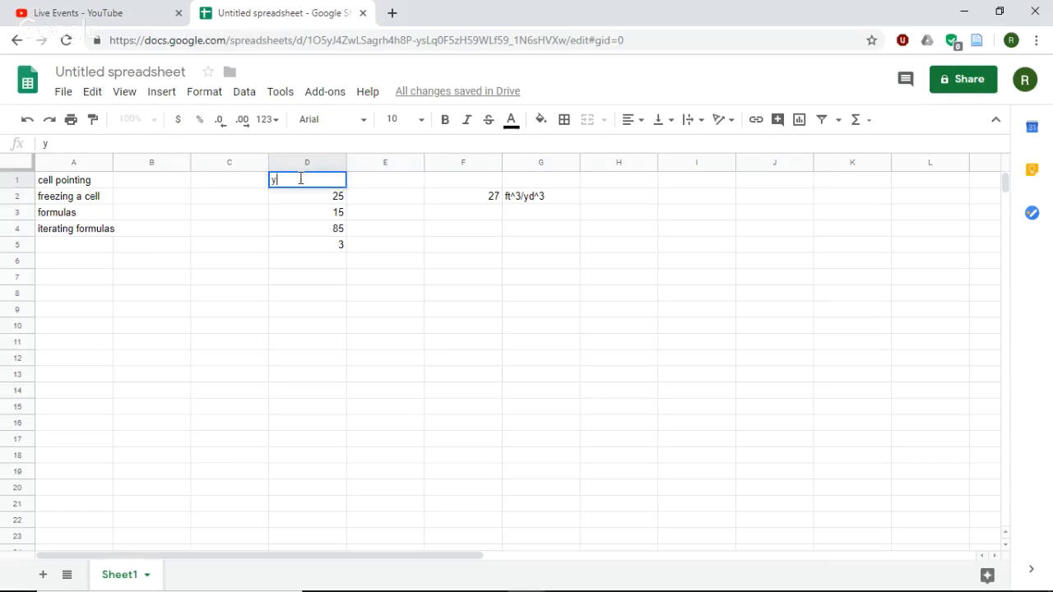
text(d^3)
key(Tab)
text(ft)
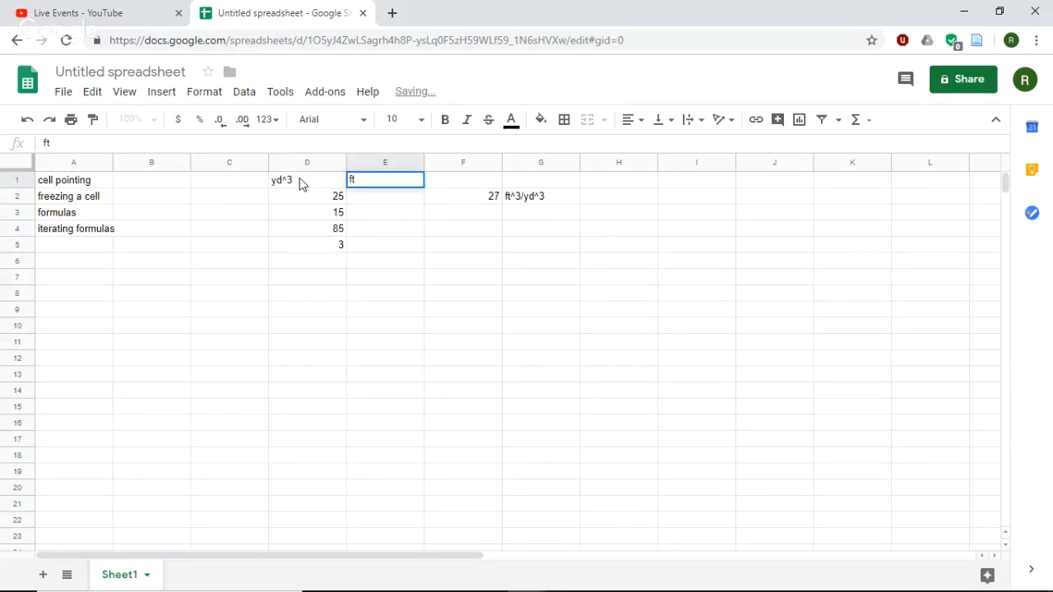
text(^3)
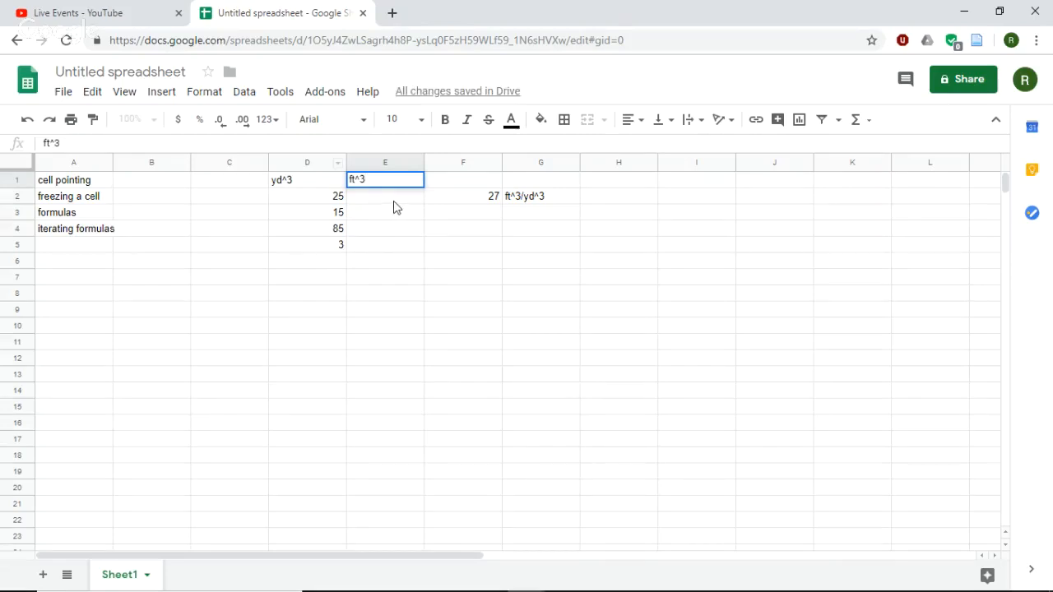
key(Return)
- Enter the formula =D2*F2 in cell E2 to multiply the cubic yards by the conversion constant
click(486, 202)
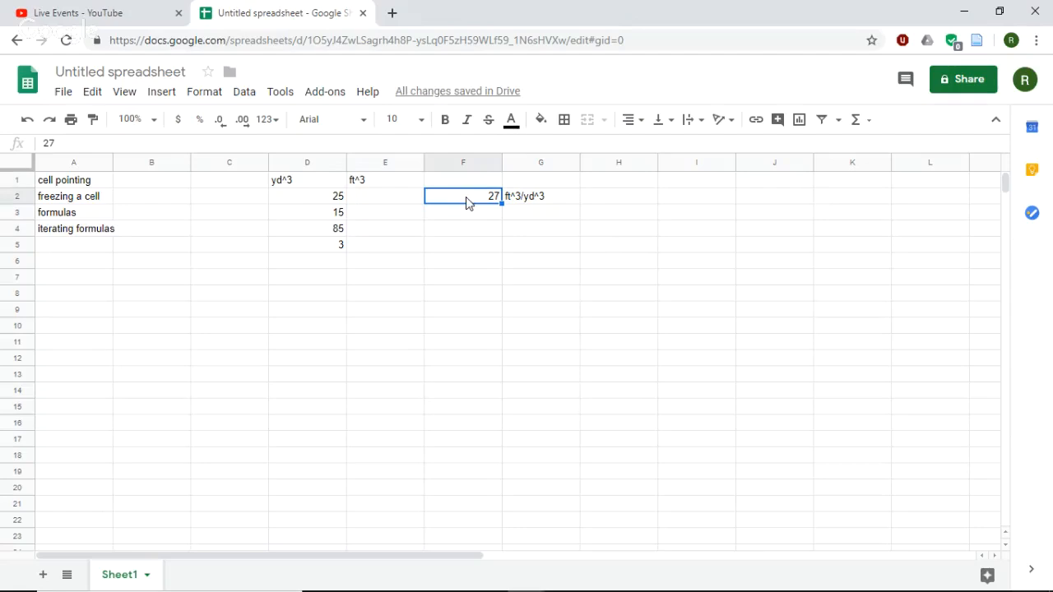
click(403, 202)
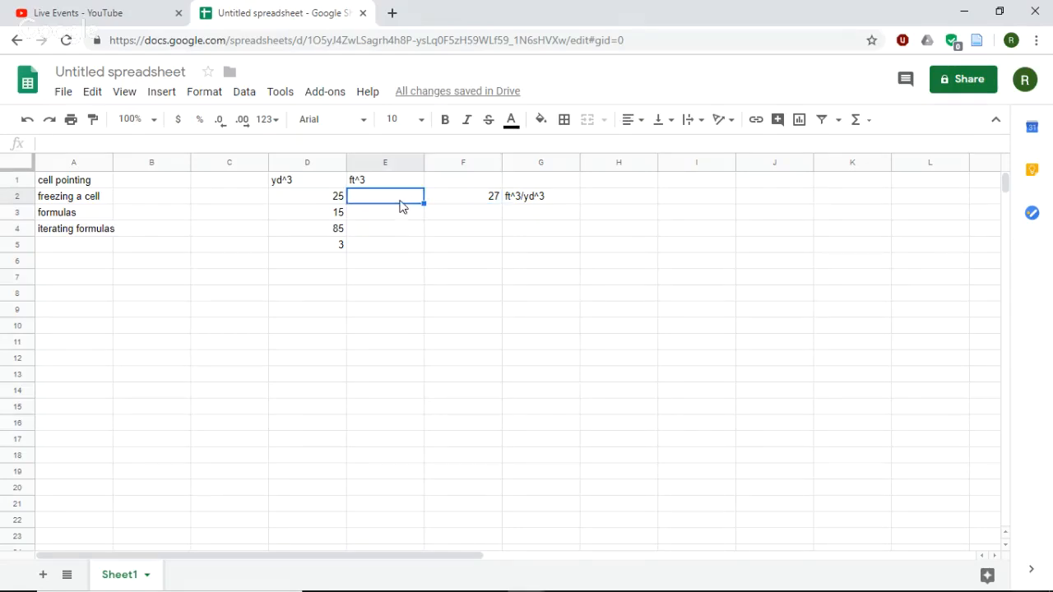
text(=)
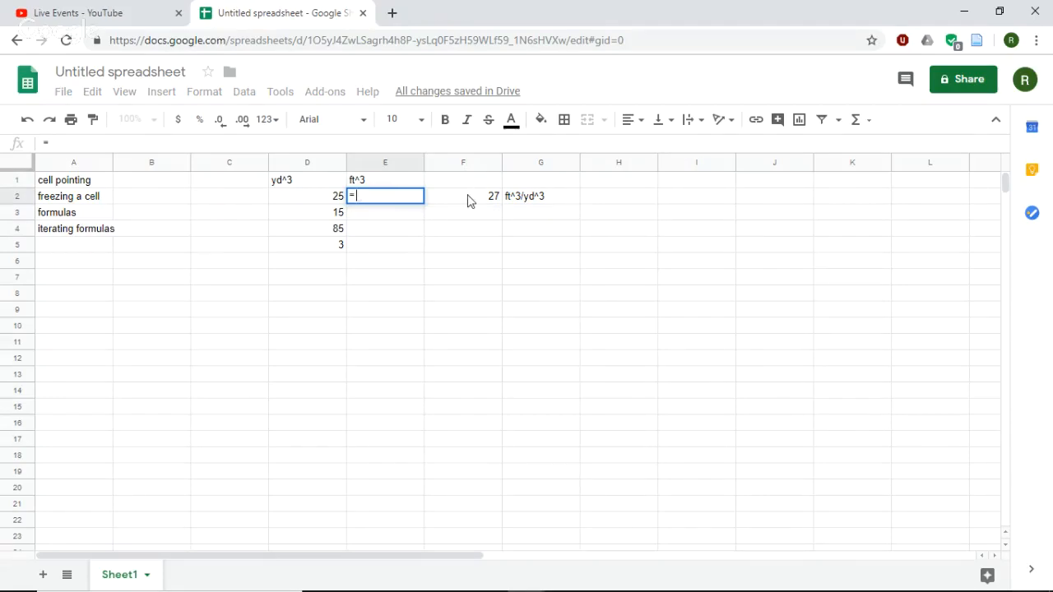
click(326, 202)
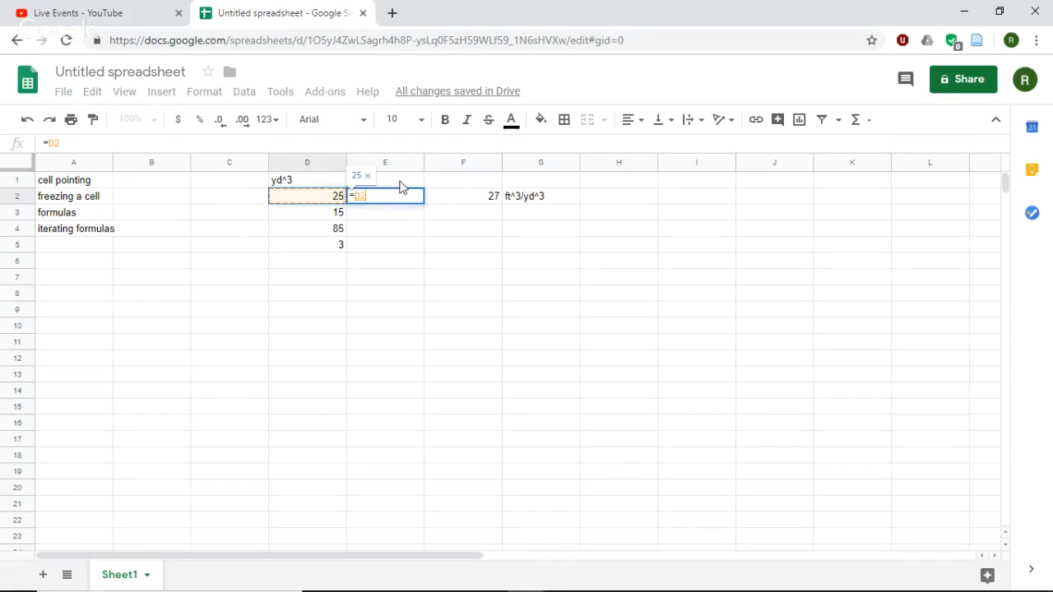
text(*)
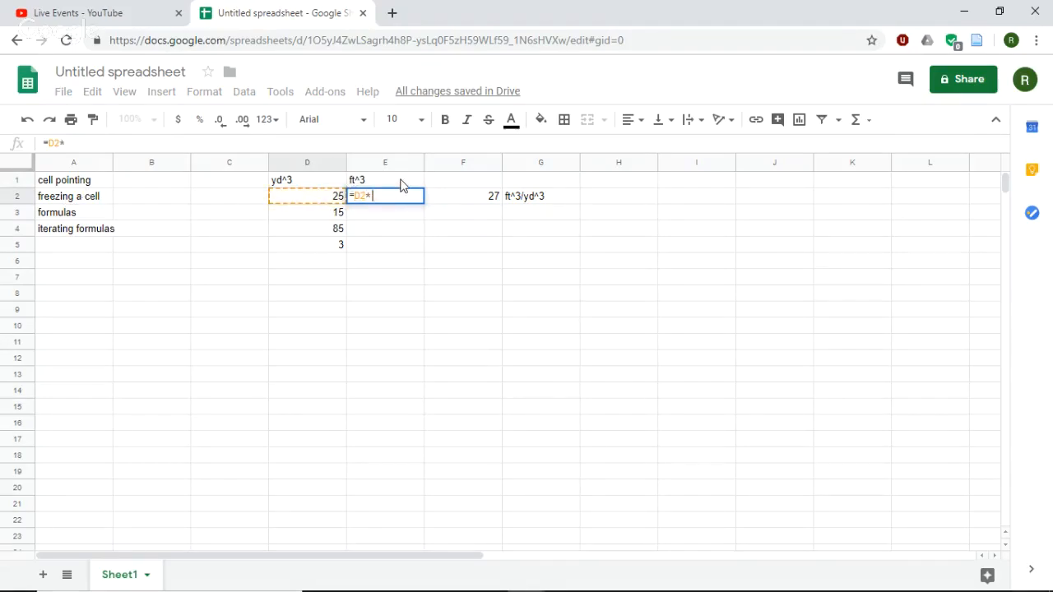
click(469, 199)
key(Return)
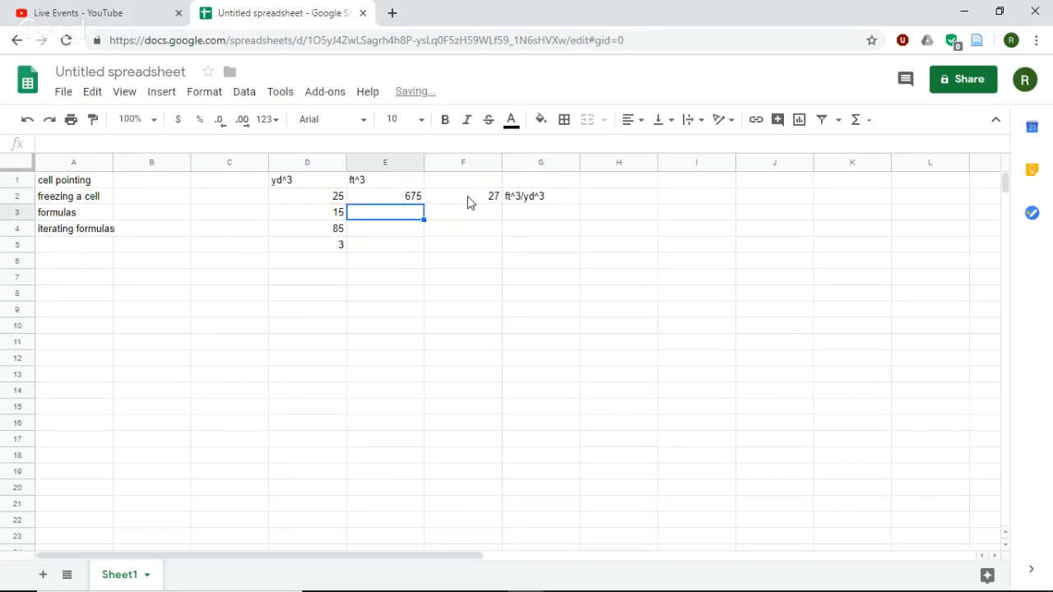
- Fill the conversion formula from cell E2 down through cell E5
click(379, 199)
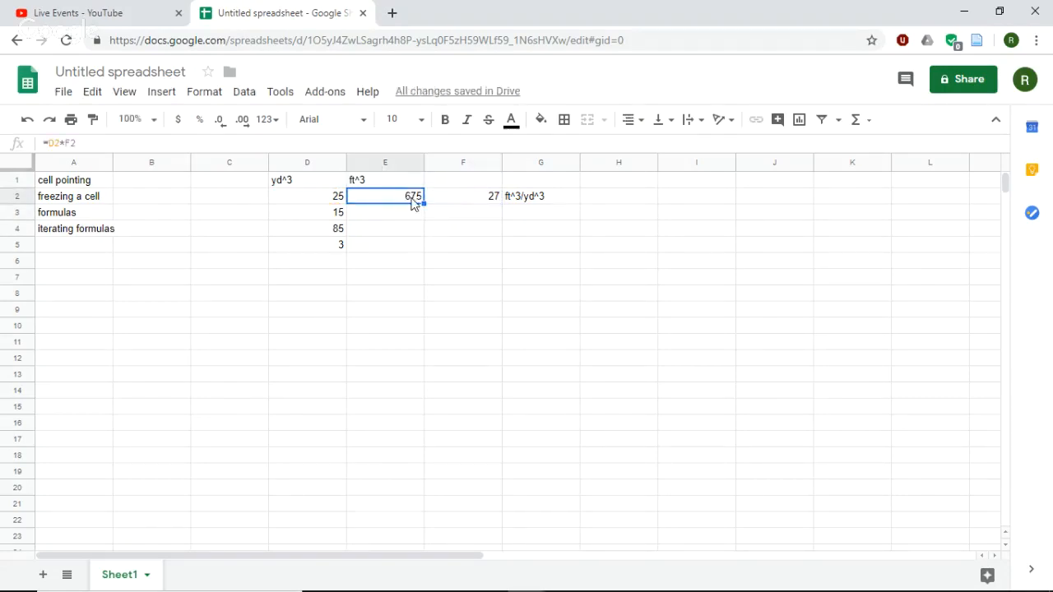
click(65, 232)
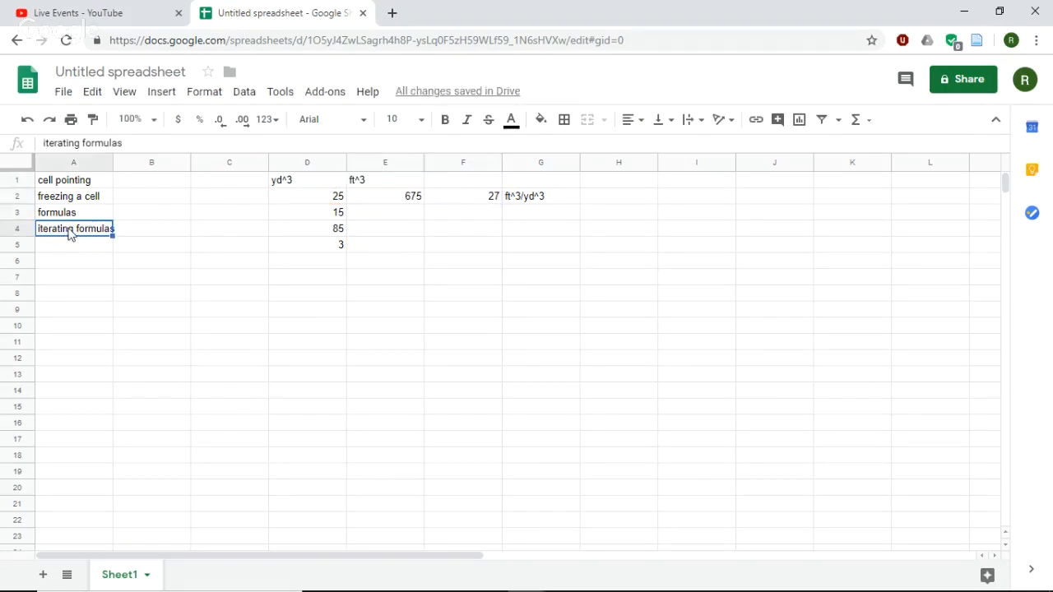
click(416, 199)
drag(423, 204, 421, 247)
- Compare the formulas in cells E2 and E3 with the cells they reference in columns D and F
click(411, 202)
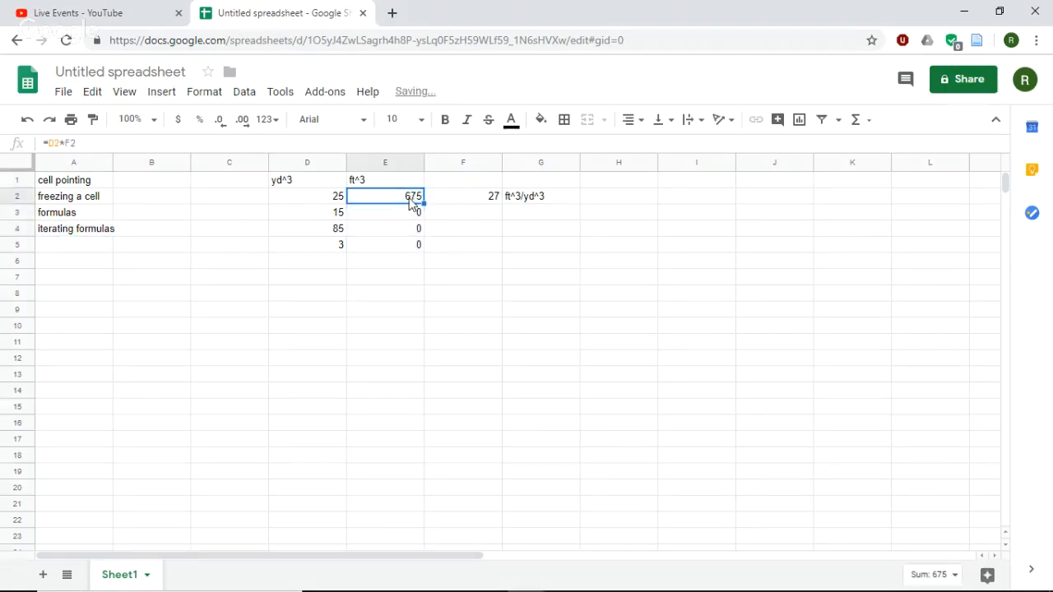
click(451, 202)
click(309, 203)
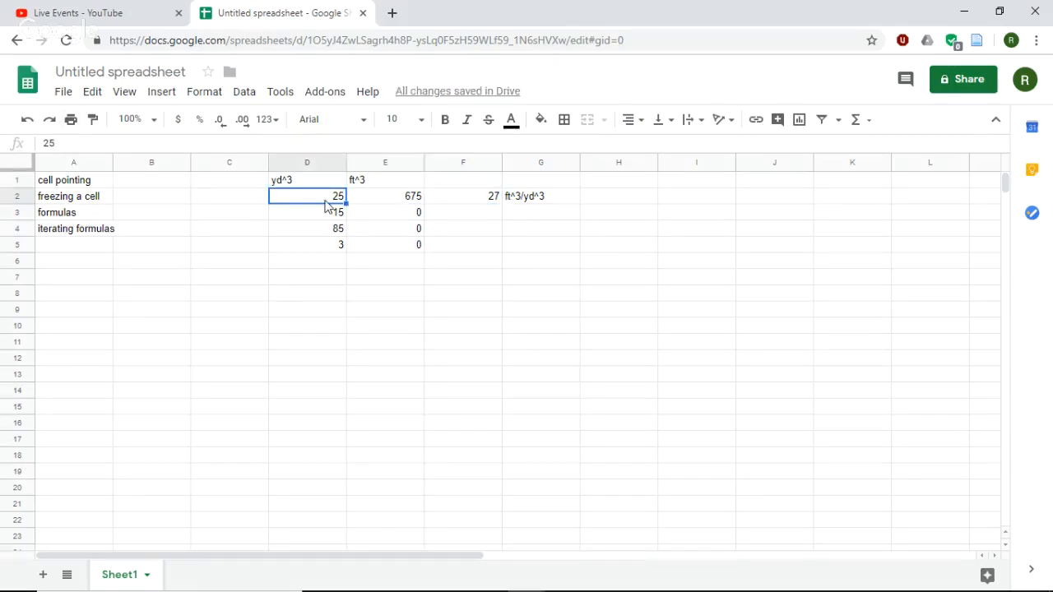
click(413, 216)
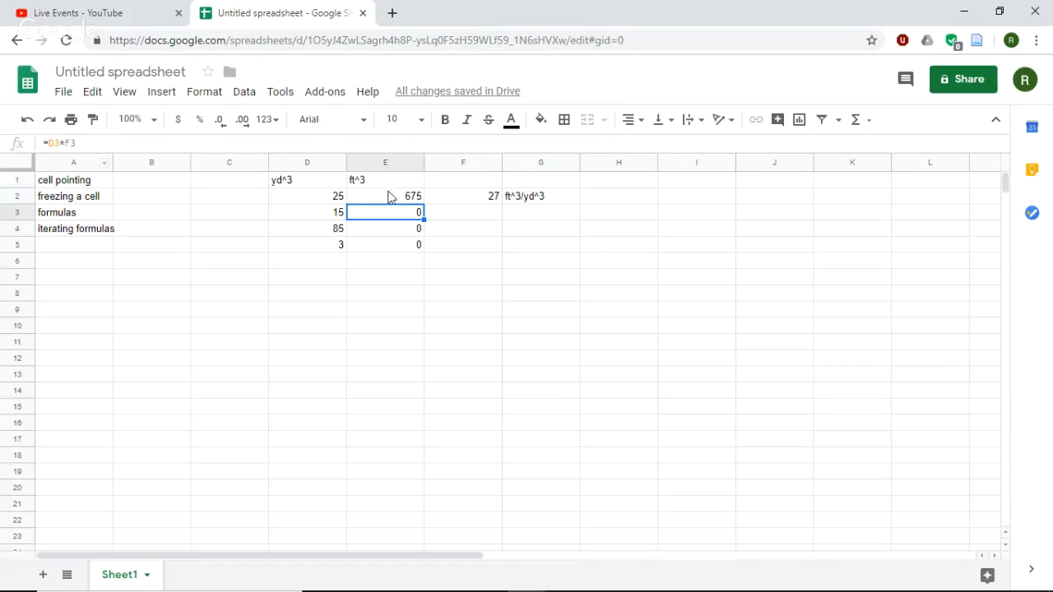
click(492, 217)
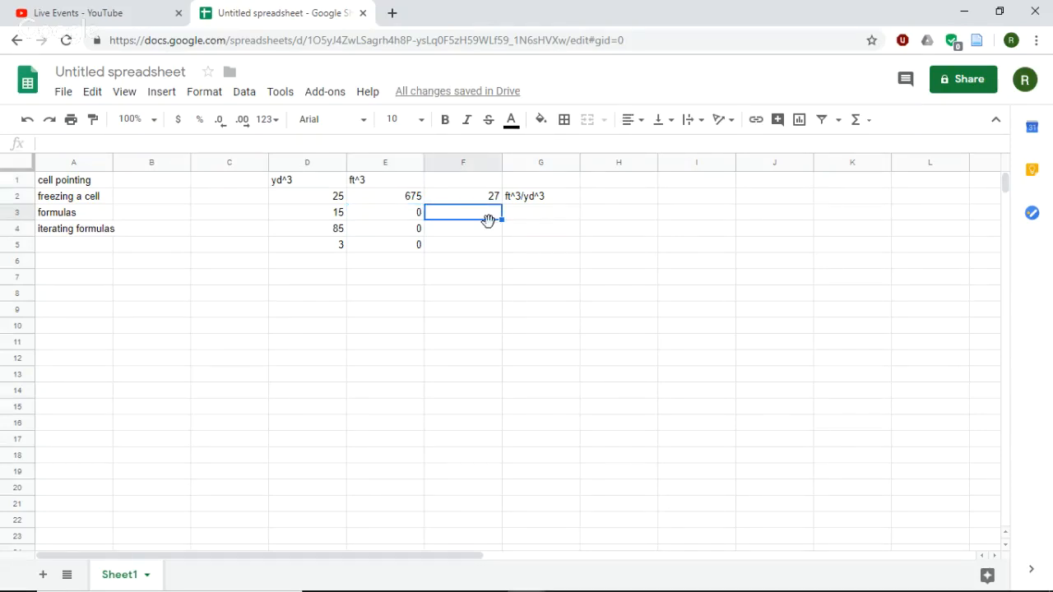
click(324, 217)
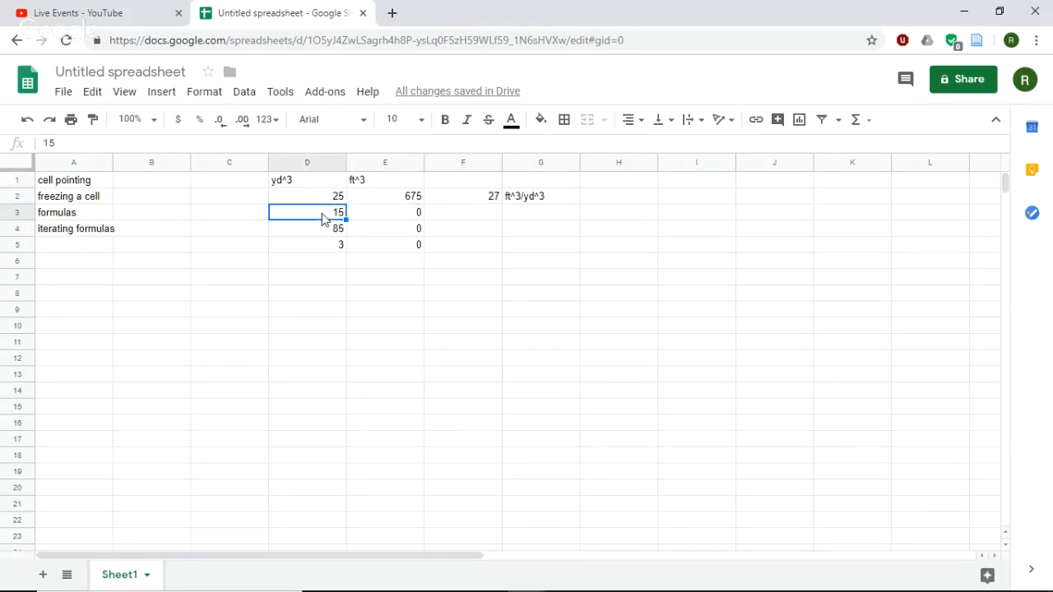
click(393, 214)
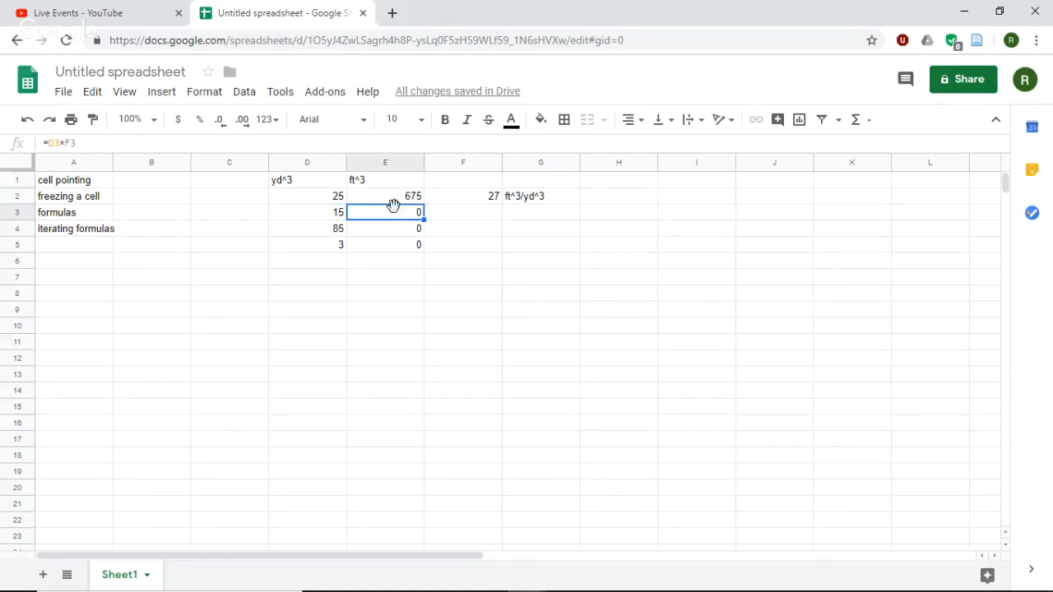
- Refill the formula from cell E2 down to E5 and review the quantities in D2 to D5 and the constant in F2
click(388, 201)
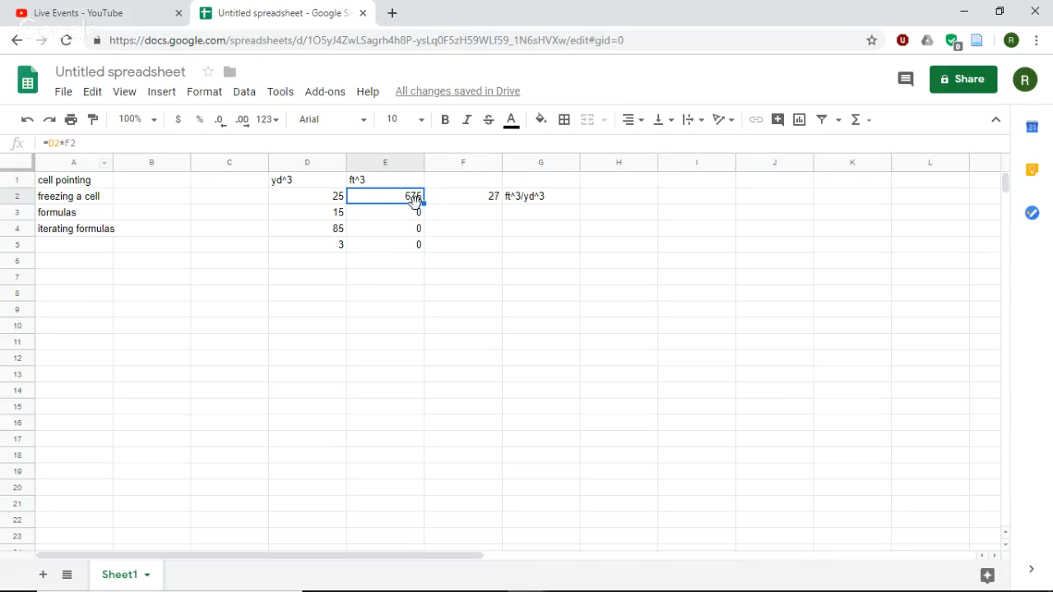
drag(419, 199, 406, 252)
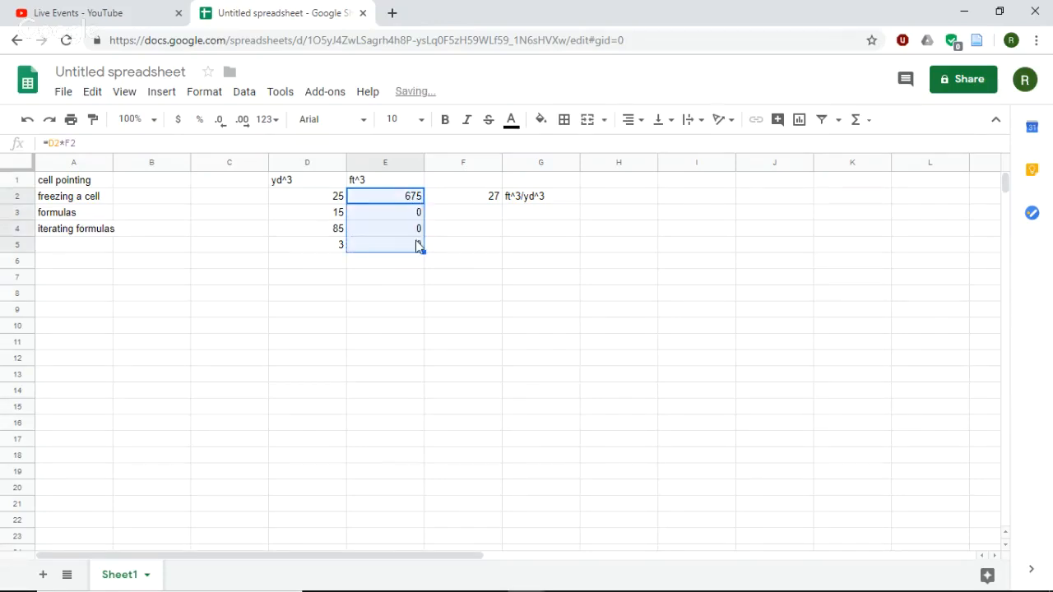
click(383, 212)
click(336, 212)
click(322, 228)
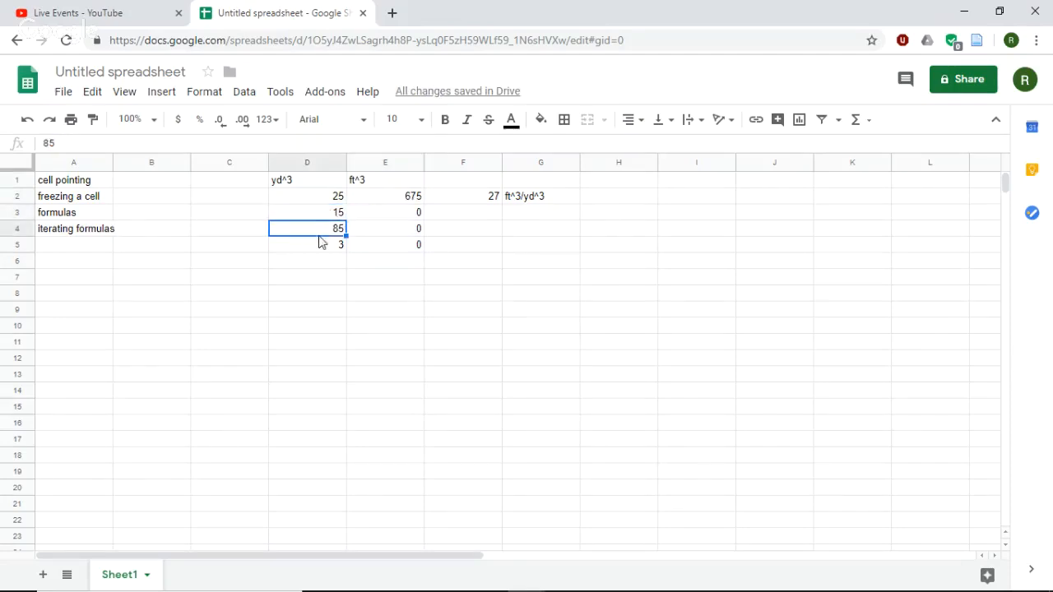
click(321, 244)
click(327, 231)
click(329, 211)
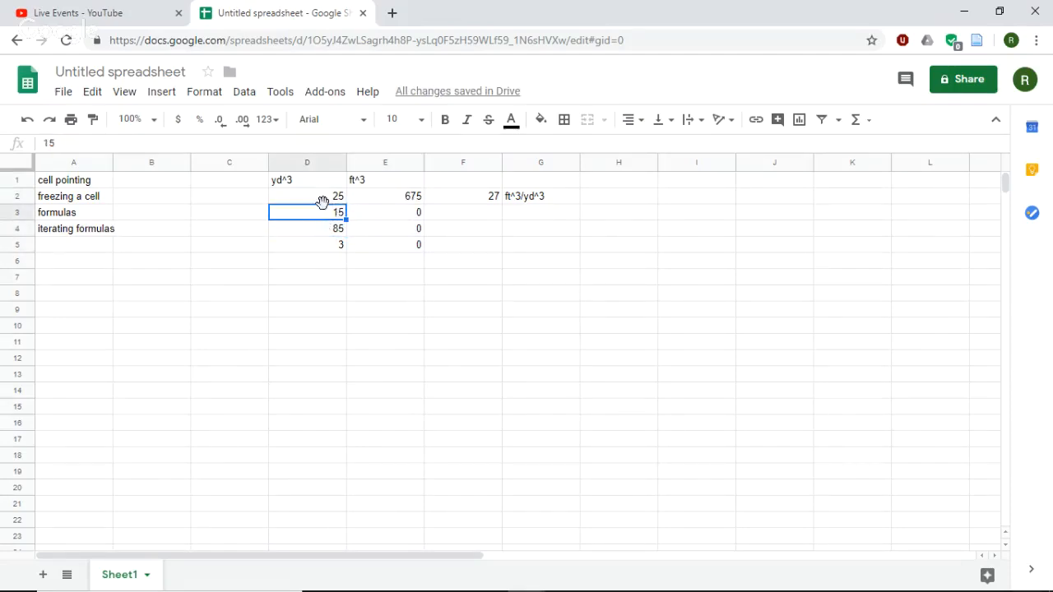
click(321, 201)
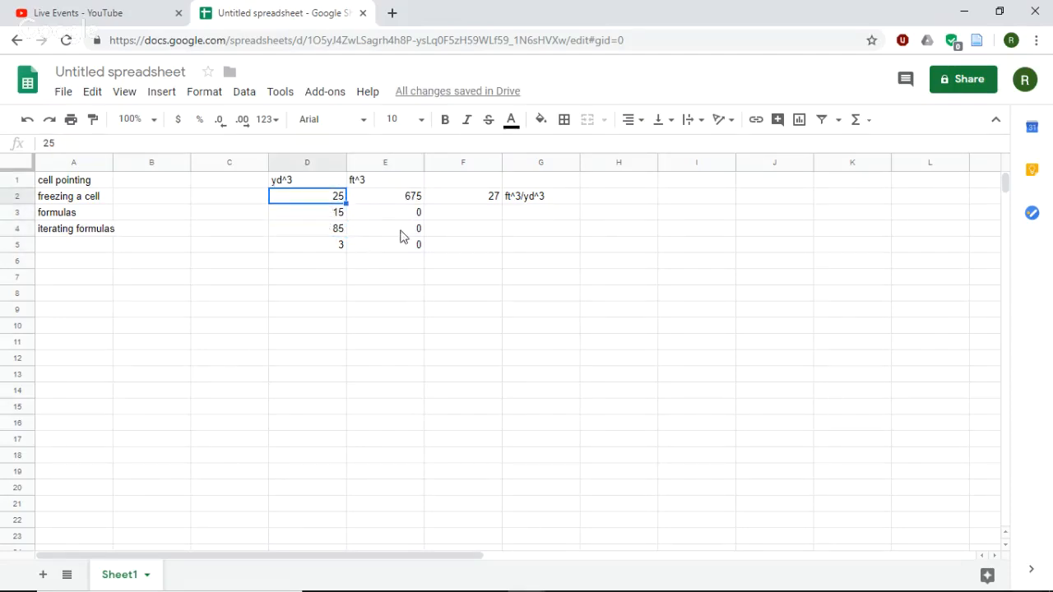
click(470, 200)
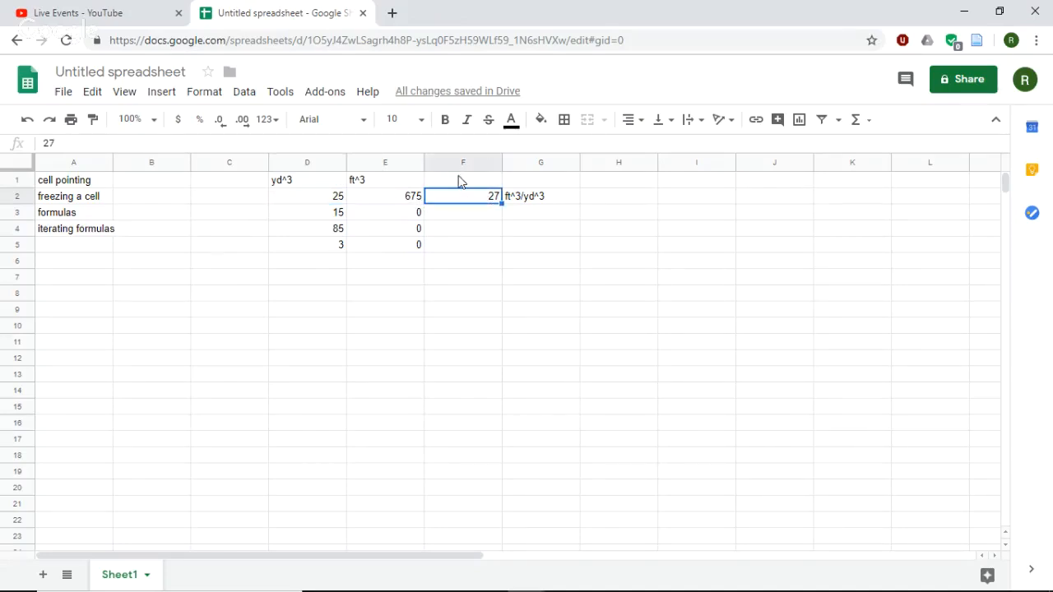
- Freeze the constant's reference in cell E2 by changing the formula to =D2*$F$2
click(402, 204)
click(67, 142)
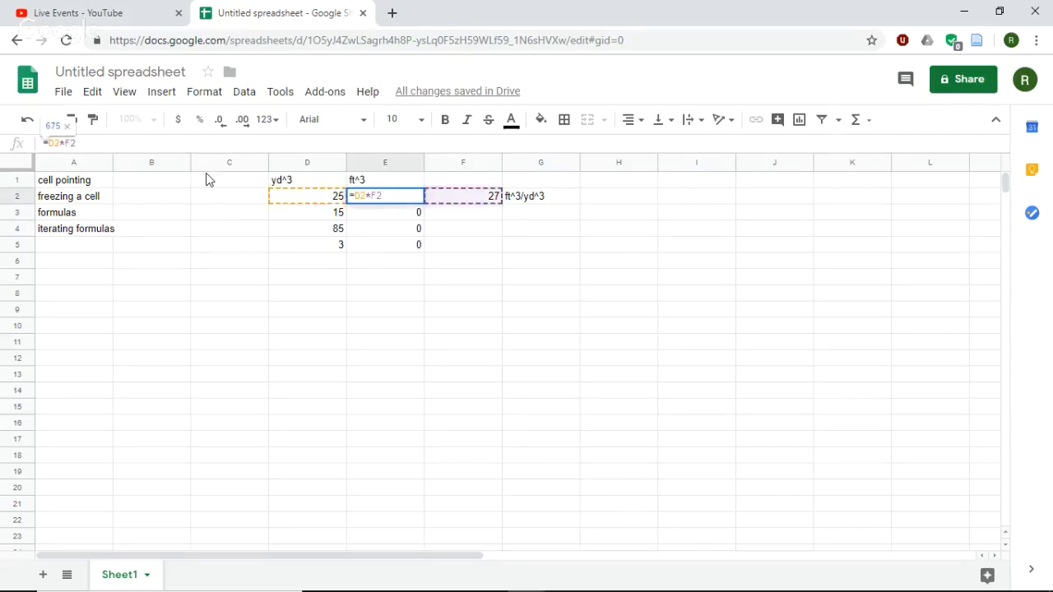
click(65, 142)
text($)
click(77, 142)
text($)
key(Return)
- Fill the frozen-reference formula from cell E2 down to E5, then clear cells E3 to E5
click(409, 199)
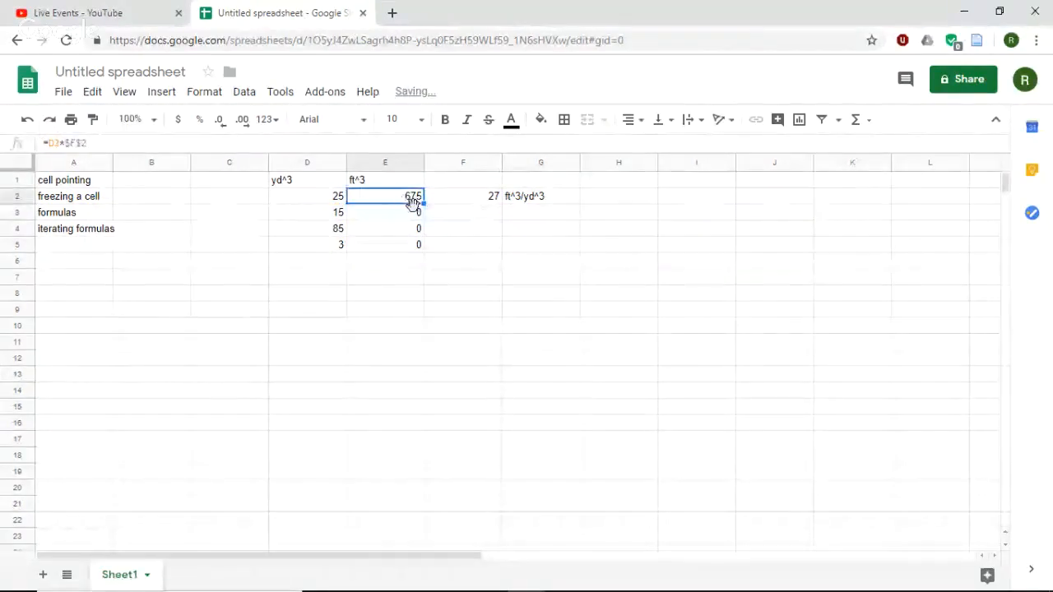
drag(424, 202, 402, 249)
key(Delete)
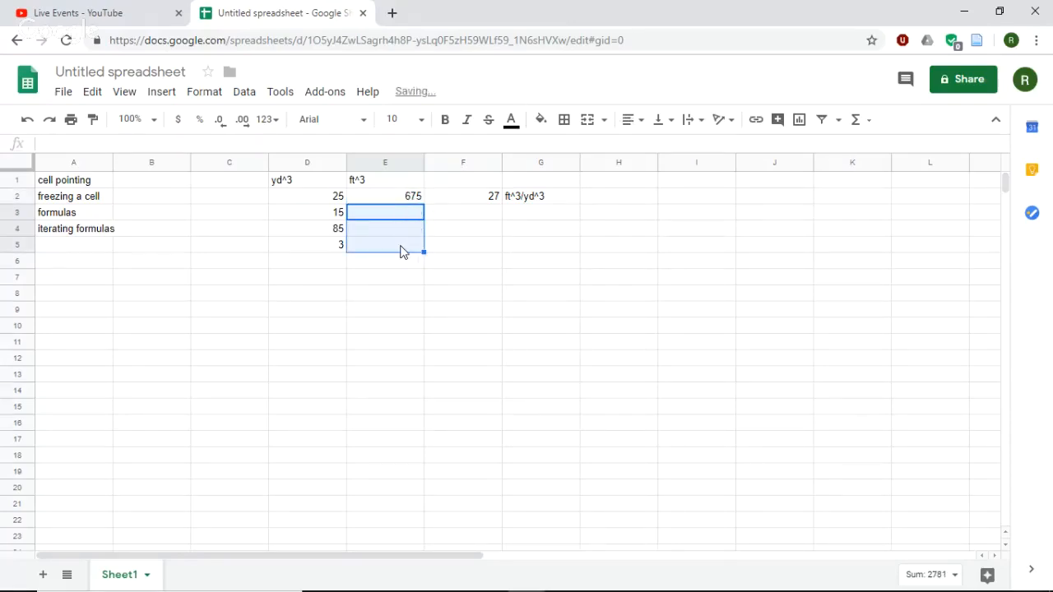
- Auto-fill the formula =D2*$F$2 from cell E2 down the column alongside the remaining quantities
click(385, 194)
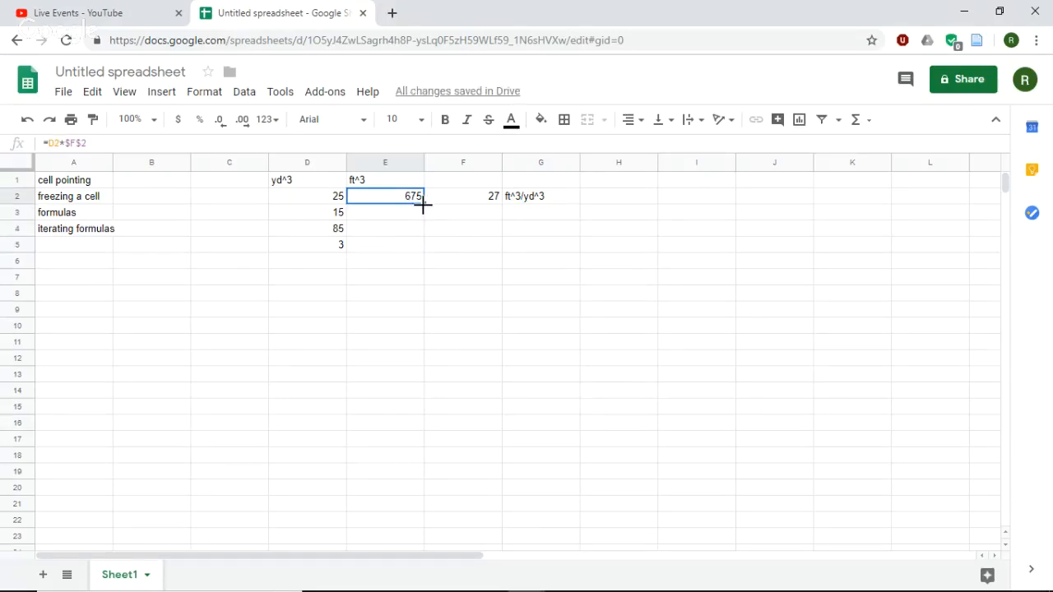
double_click(424, 205)
click(98, 186)
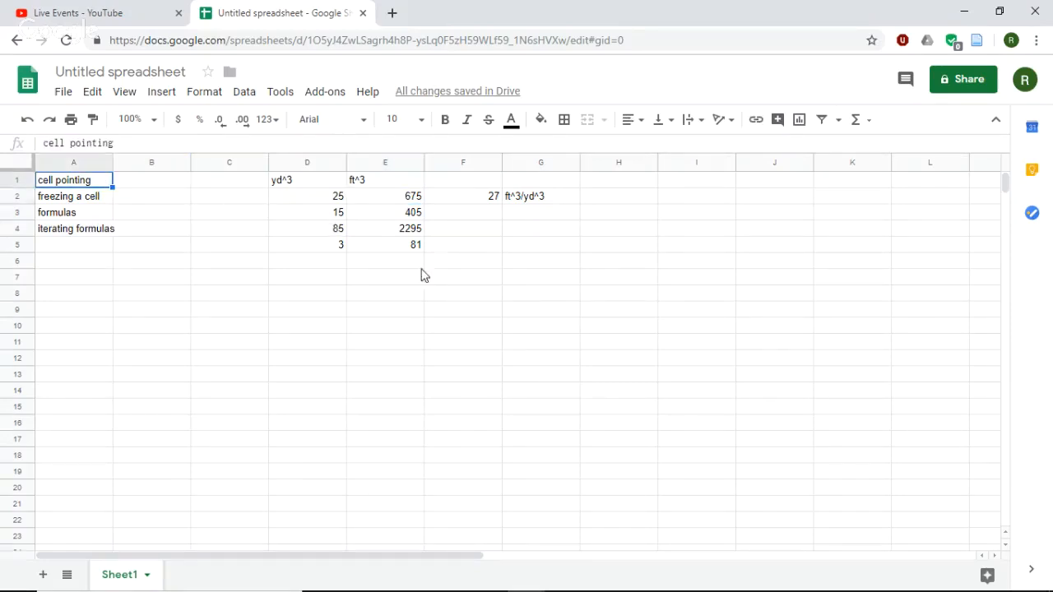
- Enter the cell-pointing formula =F2 in cell E7
click(392, 280)
text(=)
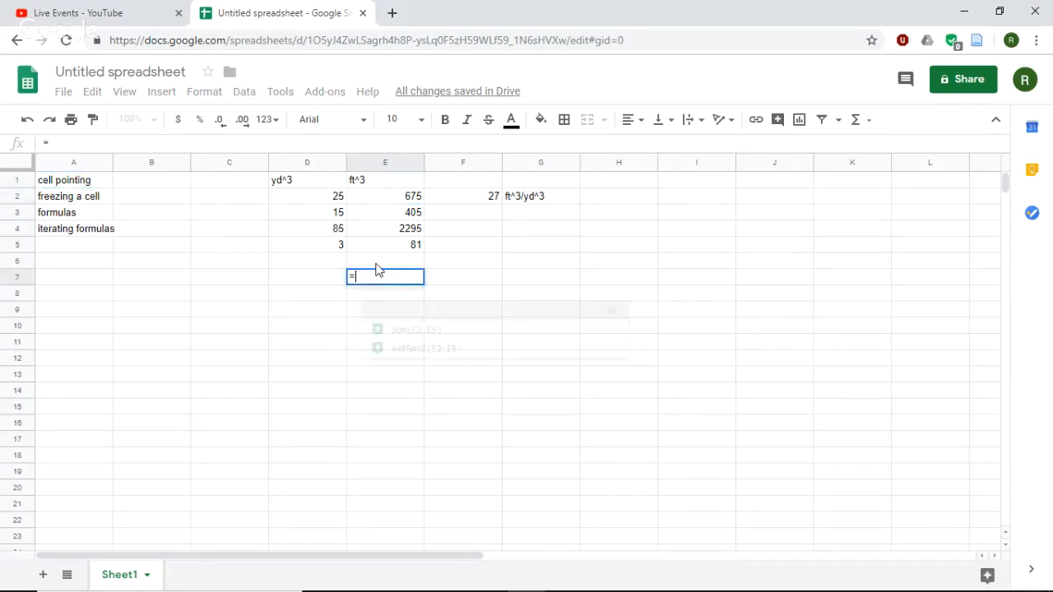
click(464, 200)
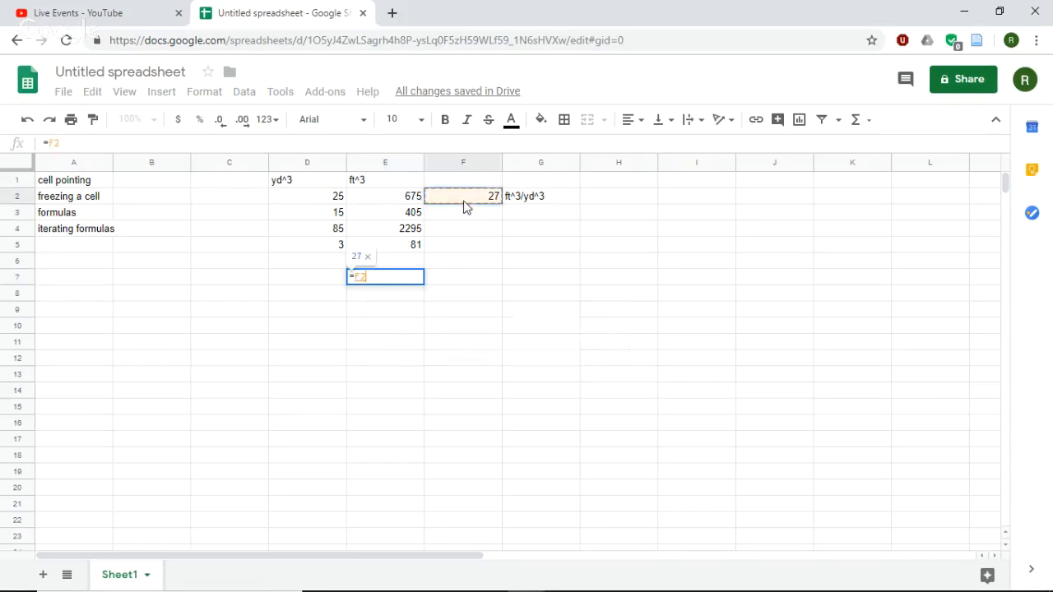
key(Return)
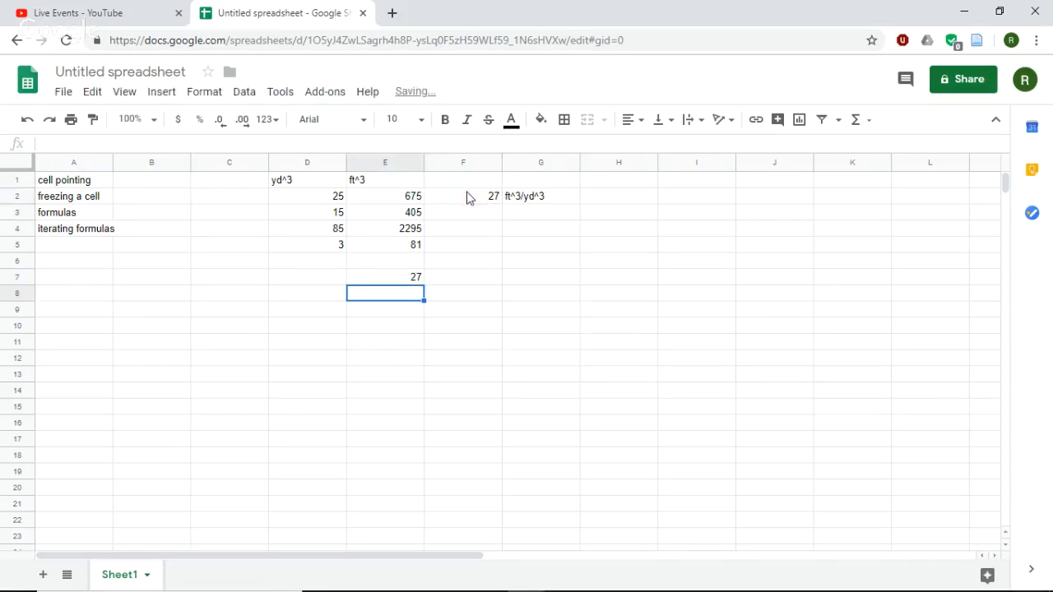
- Examine the frozen $F$2 reference in the formula of cell E2
click(381, 204)
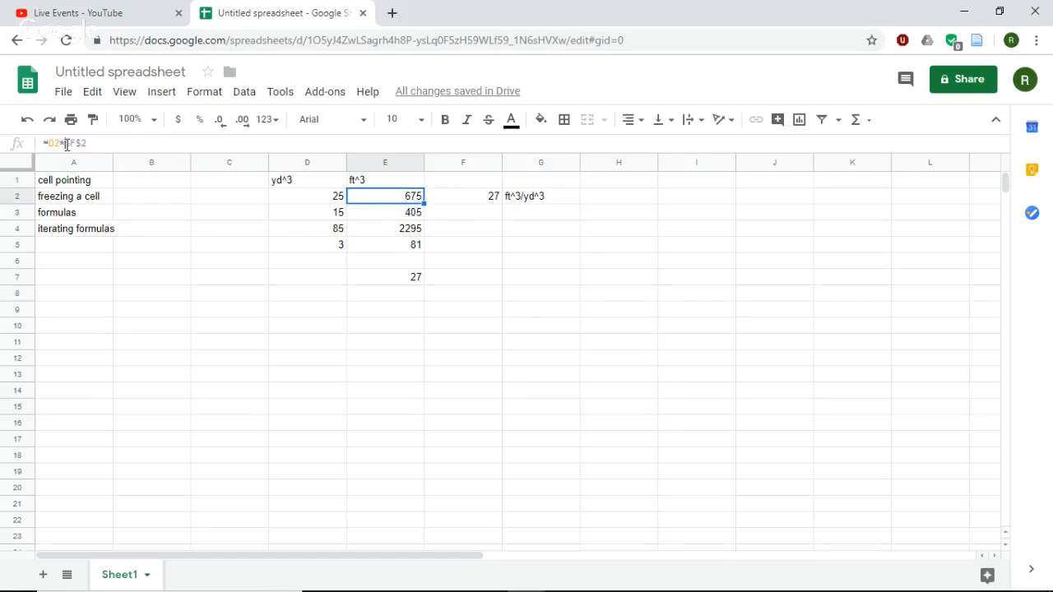
drag(66, 144, 104, 145)
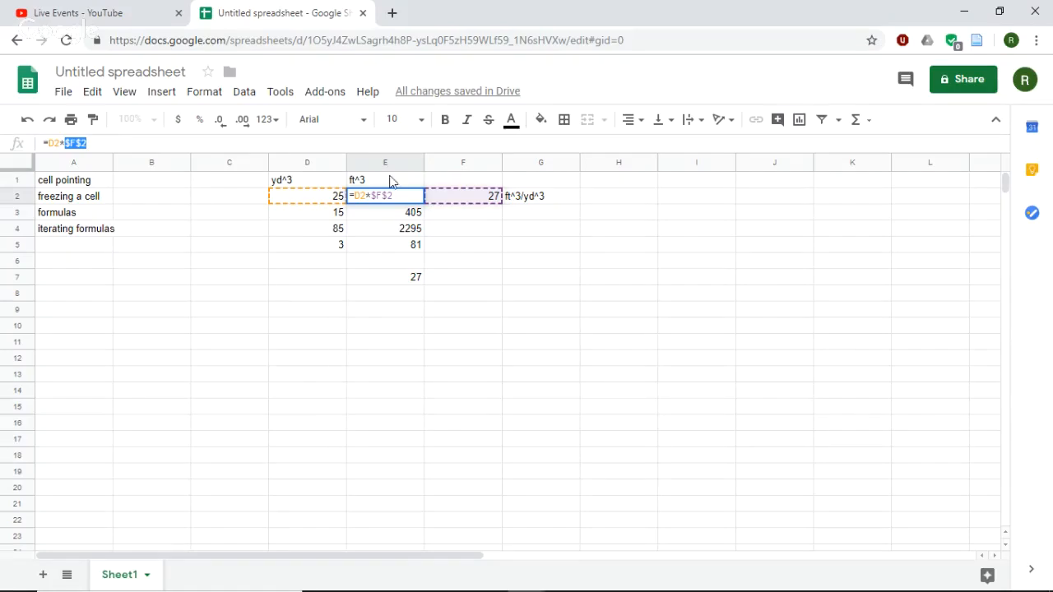
click(159, 265)
- Enter the label "deposit" in cell A8 with the value 10 in B8
click(97, 278)
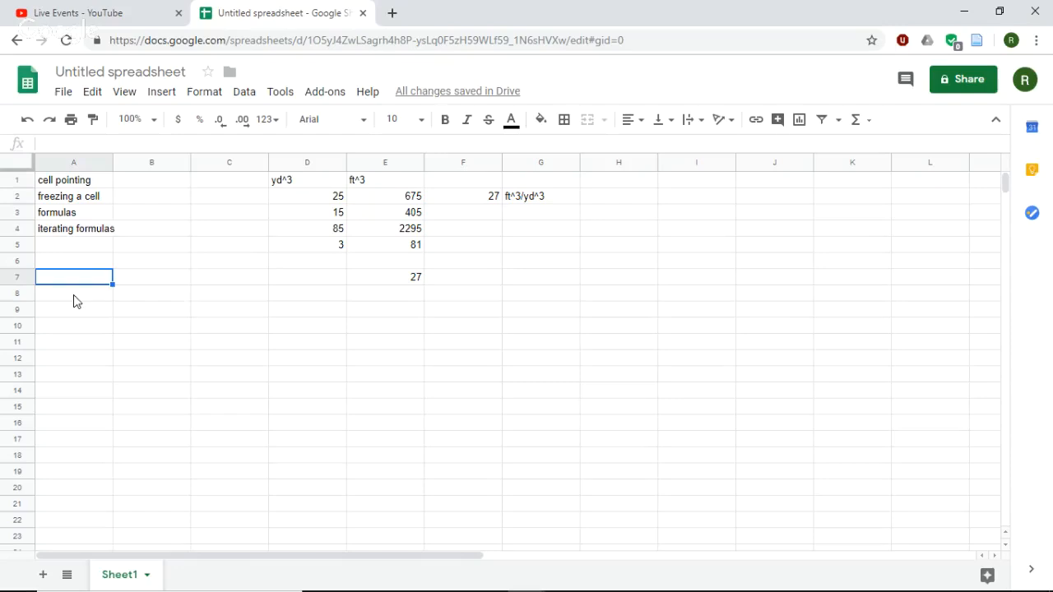
click(76, 301)
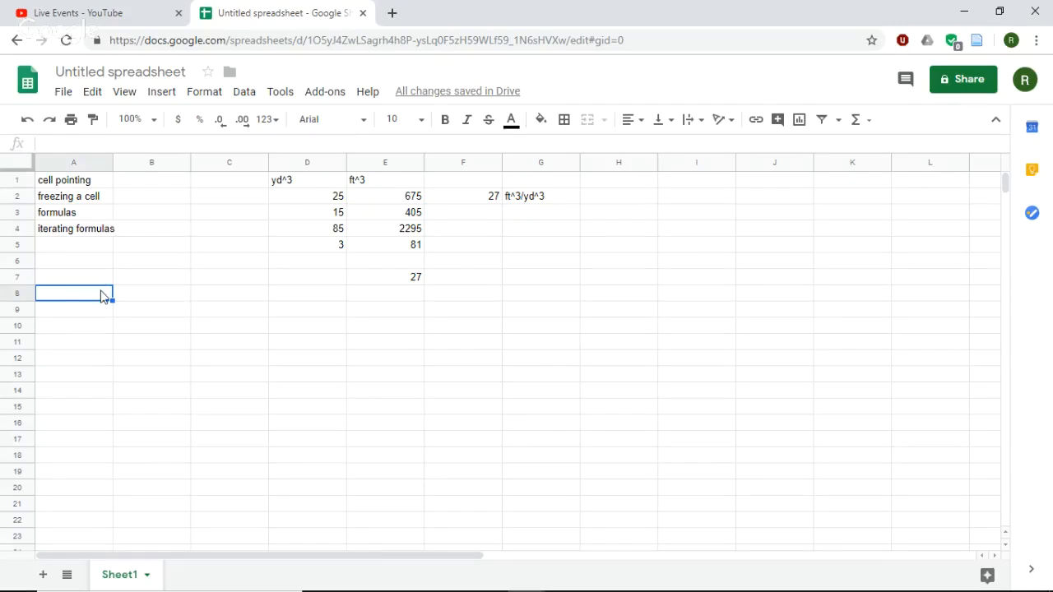
text(1)
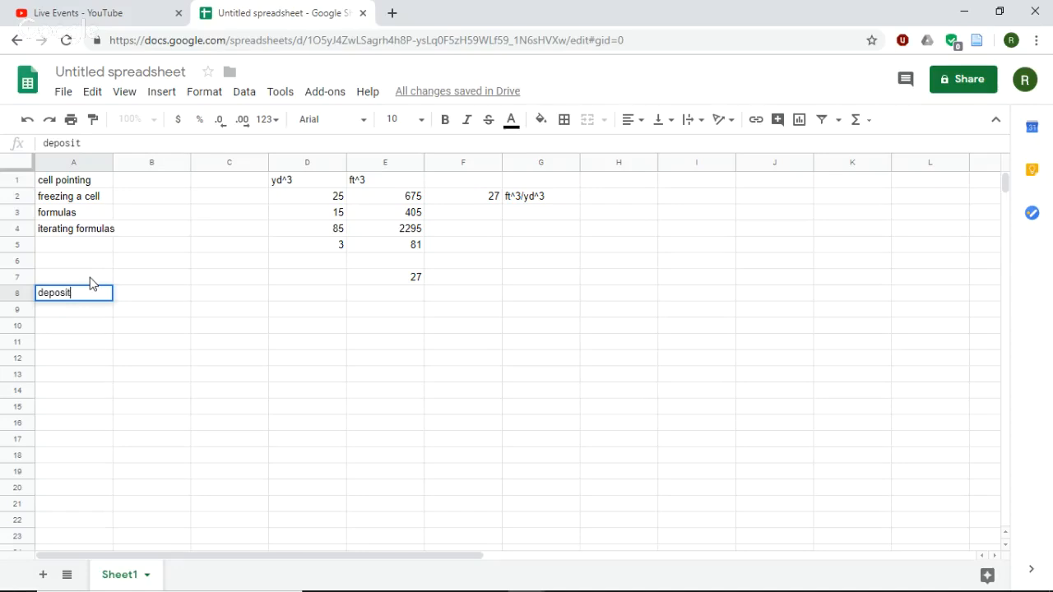
key(Tab)
text(10)
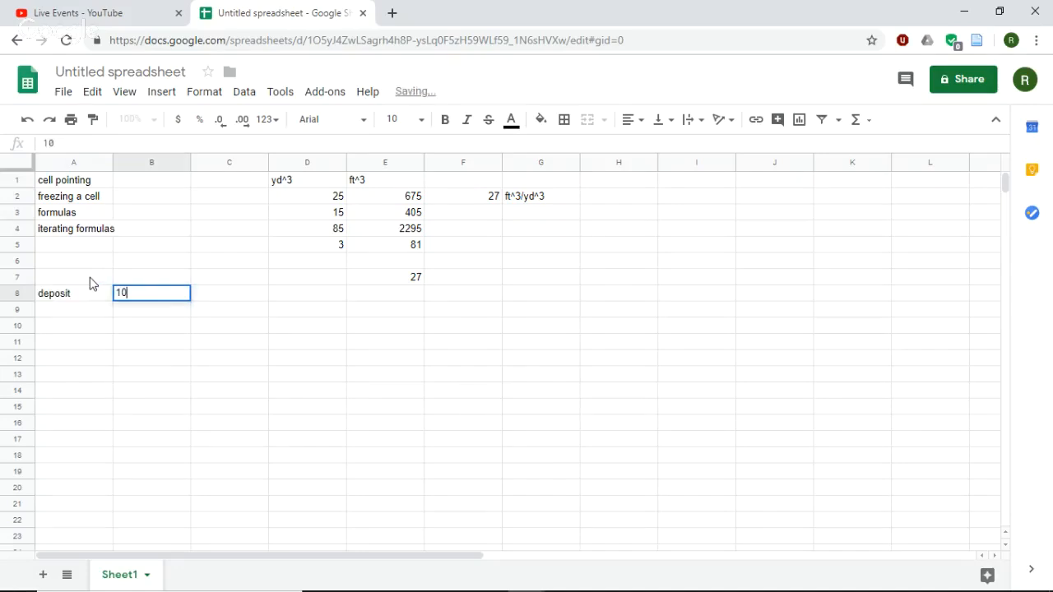
key(Return)
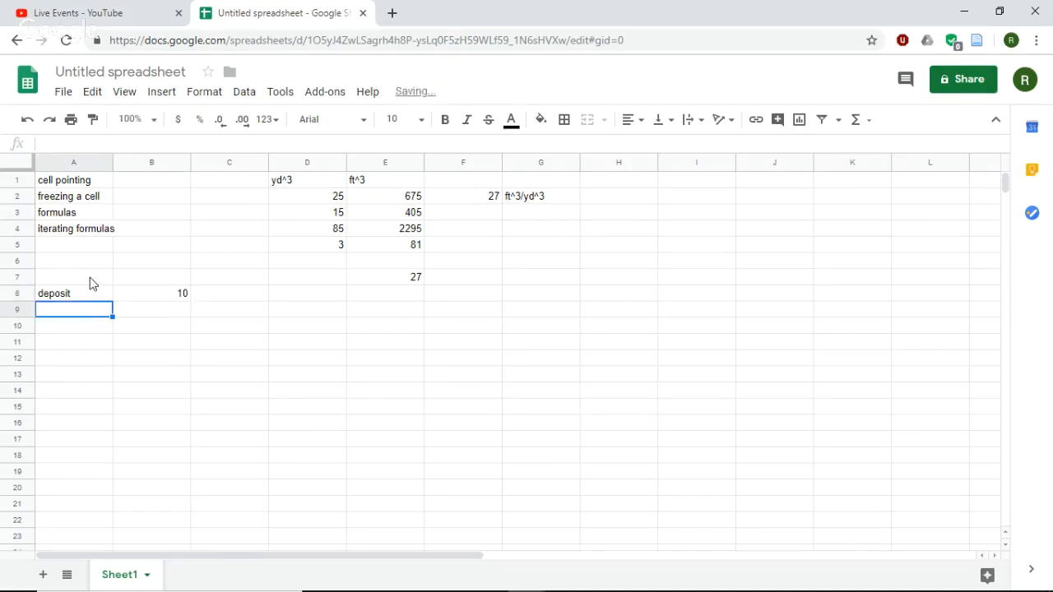
- Enter the label "interest" in cell A9 with the rate 0.05 in B9
text(interes)
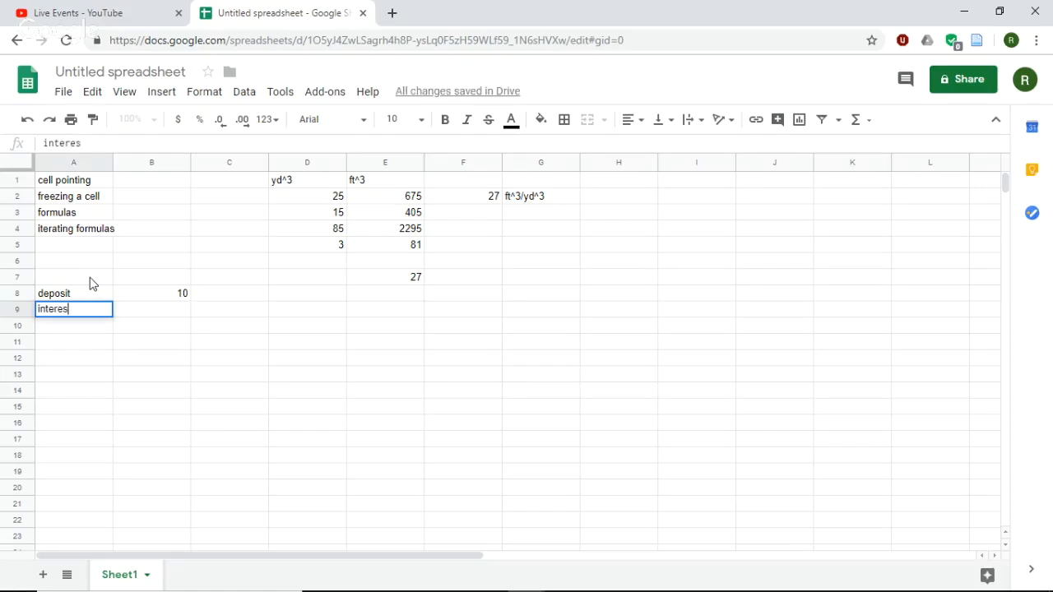
text(ts)
key(Tab)
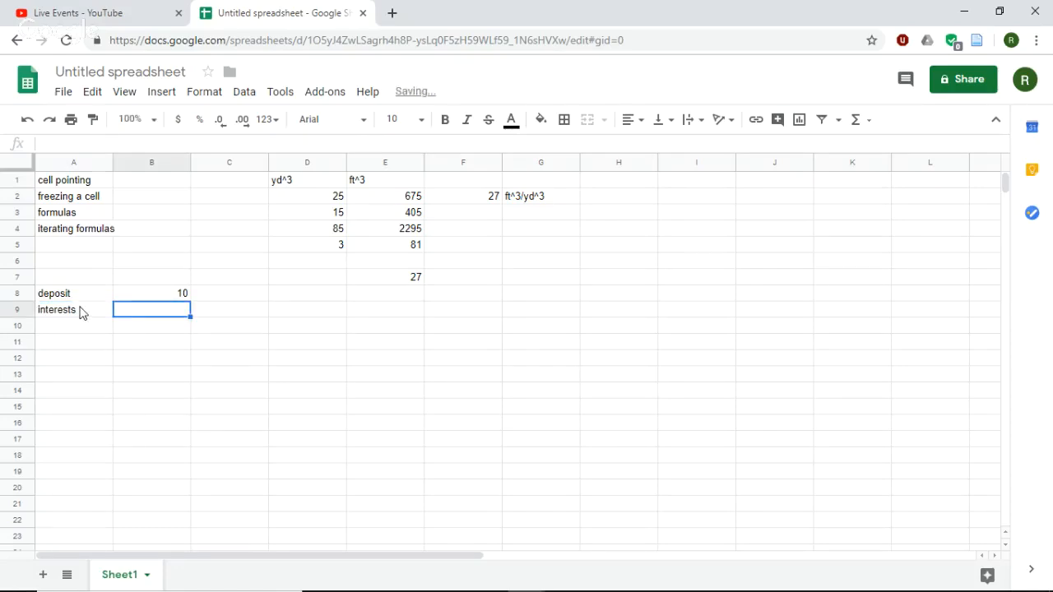
click(86, 311)
double_click(87, 309)
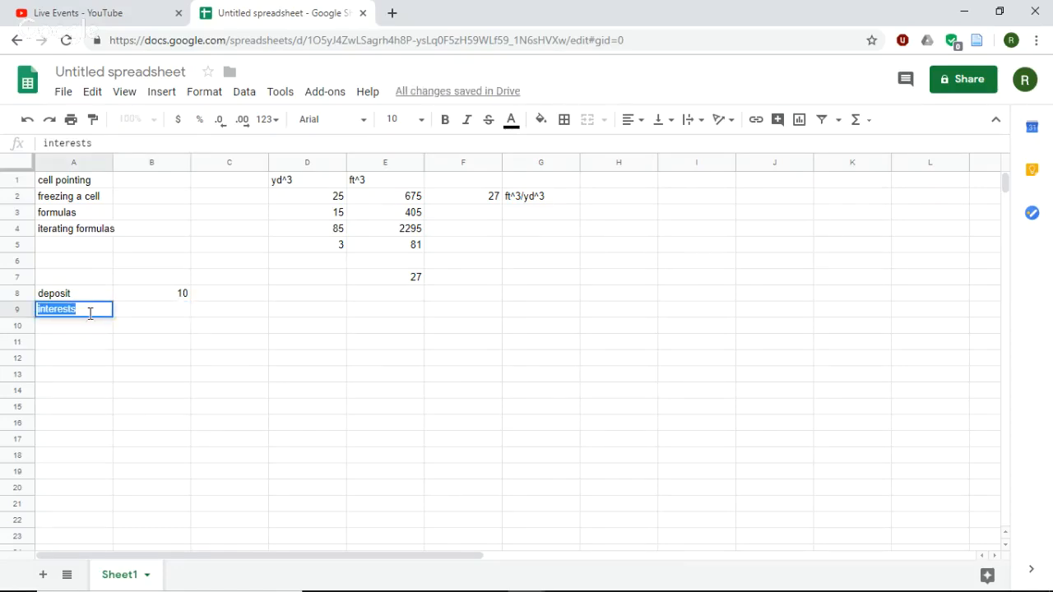
click(90, 313)
key(Tab)
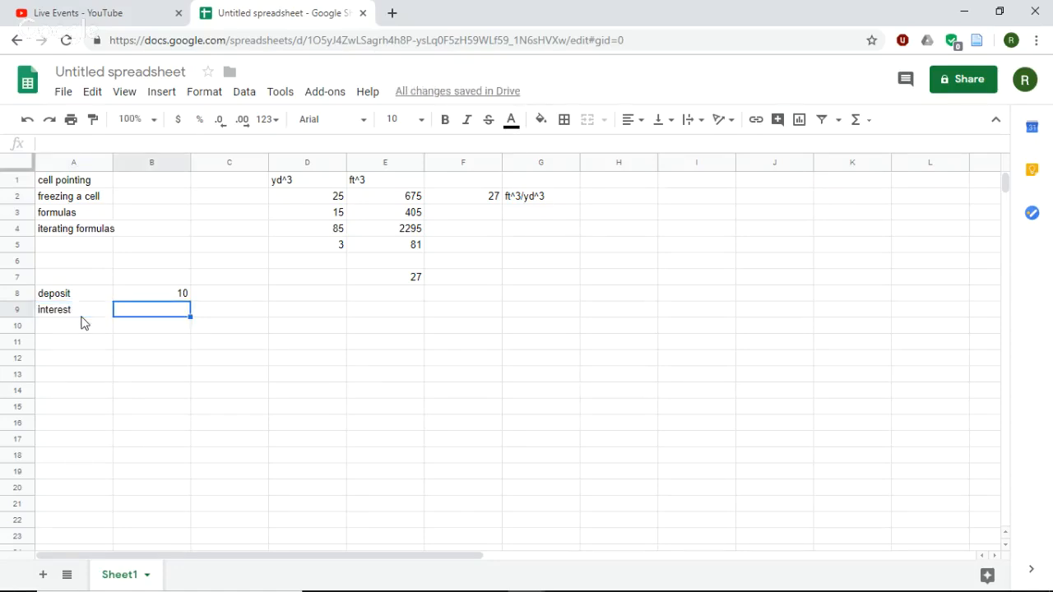
text(.05)
key(Return)
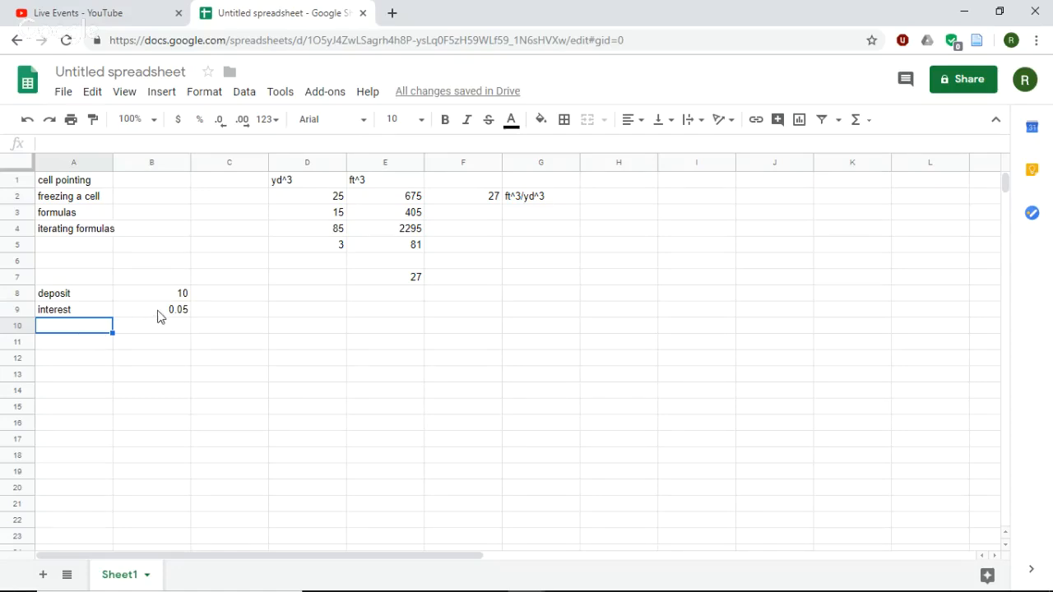
click(161, 312)
click(172, 301)
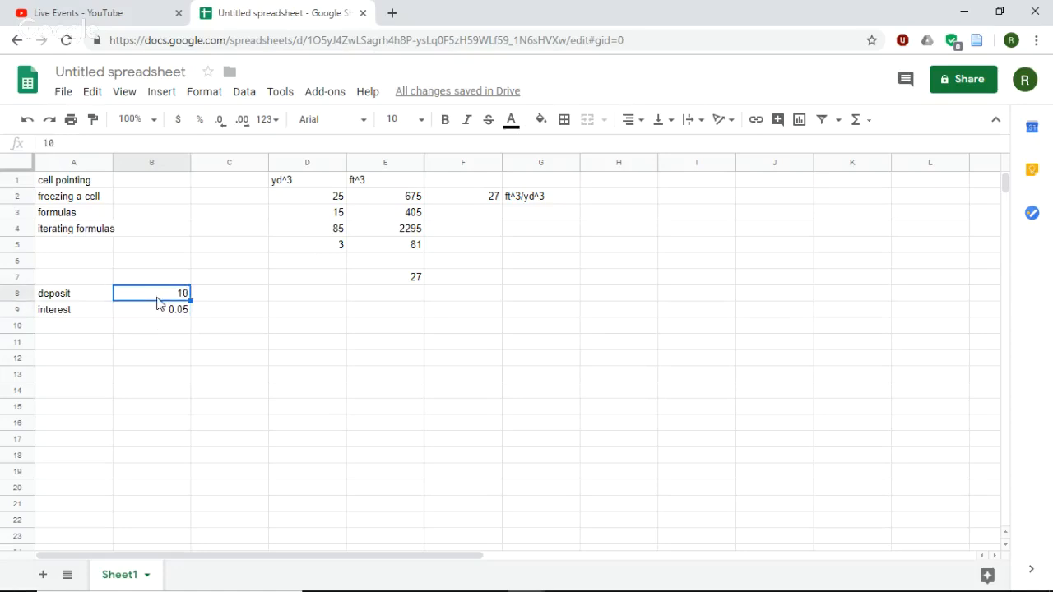
- Add the column headers "balance" in cell A11 and "interest earned" in B11
click(89, 343)
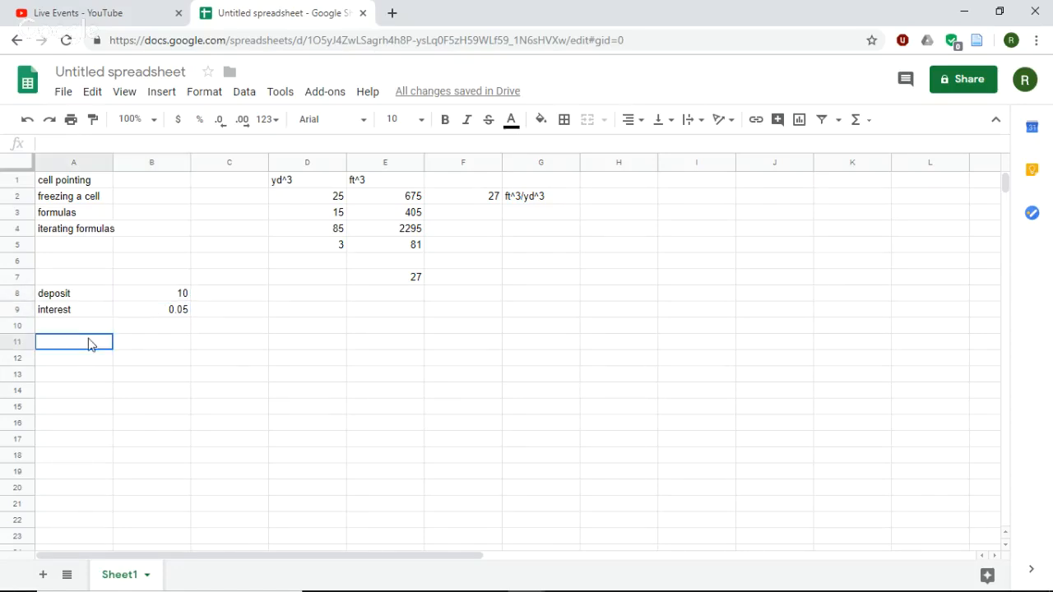
text(balance)
key(Tab)
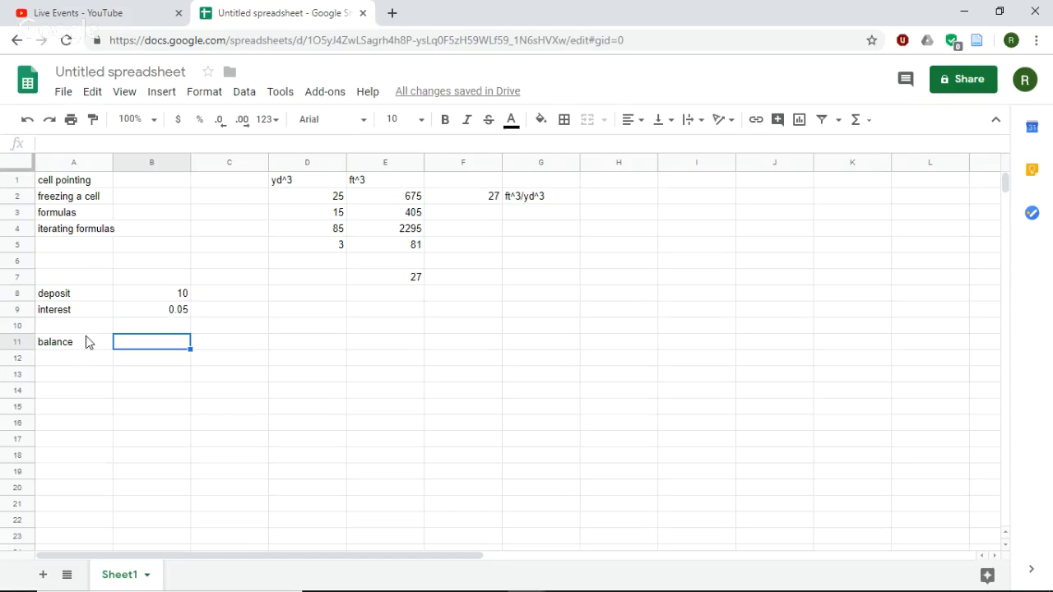
text(intere)
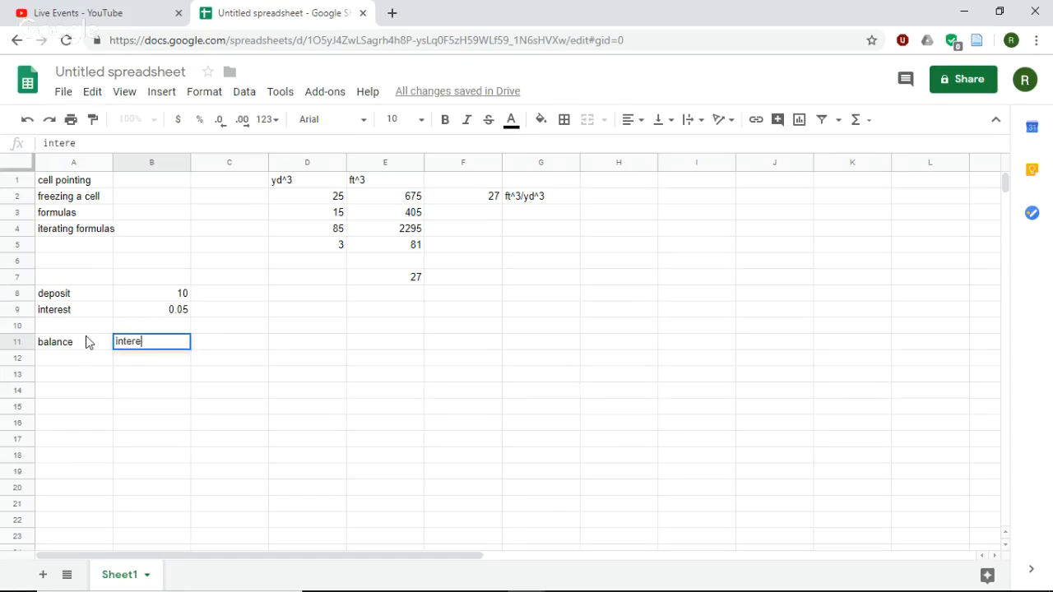
text(st earned)
key(Tab)
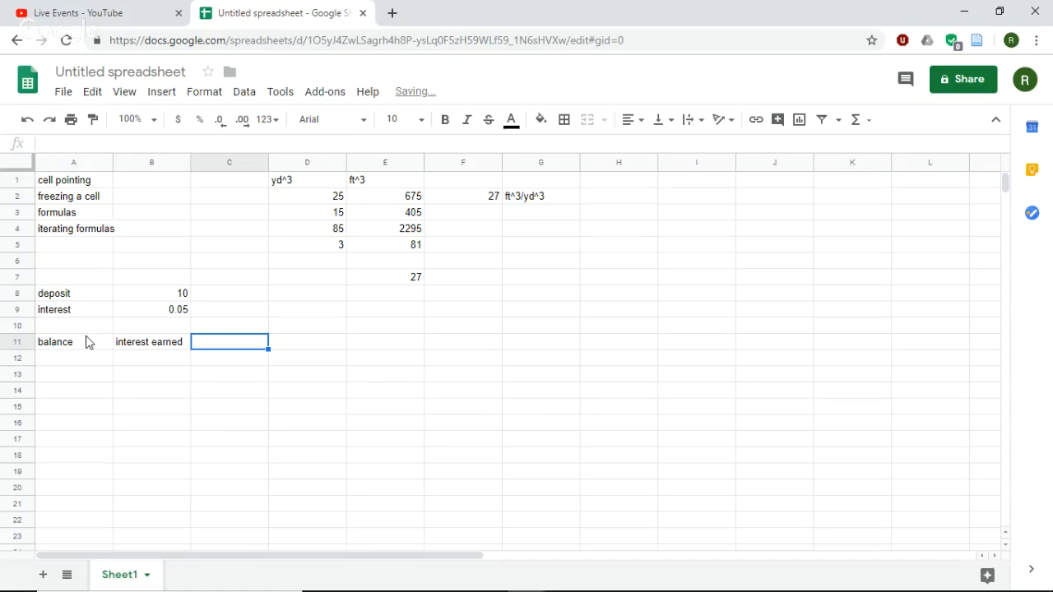
text(ne)
key(BackSpace)
key(BackSpace)
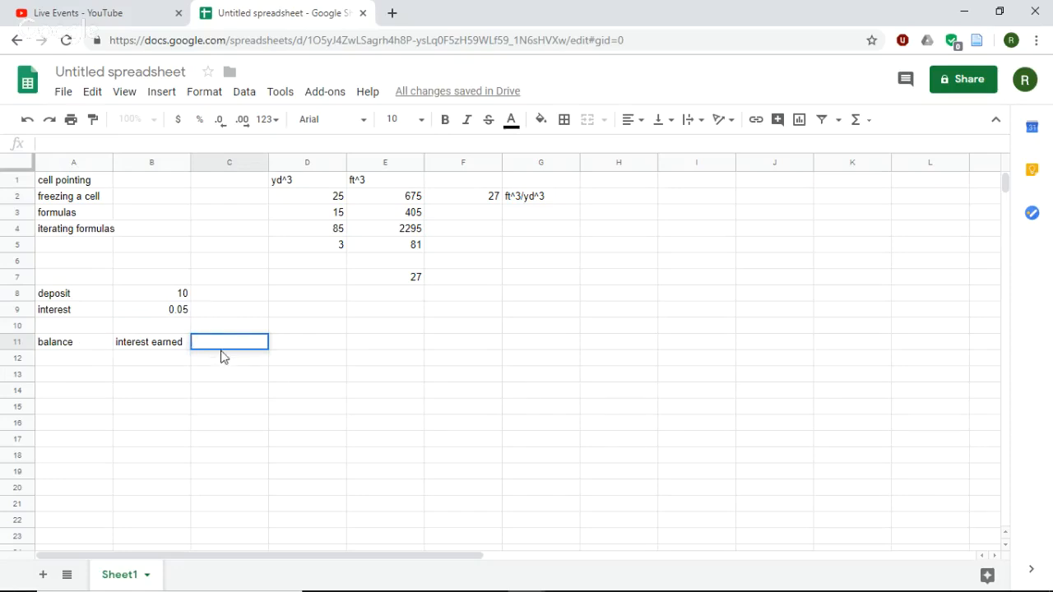
click(84, 231)
- Enter the starting balance of 10 in cell A12
click(97, 364)
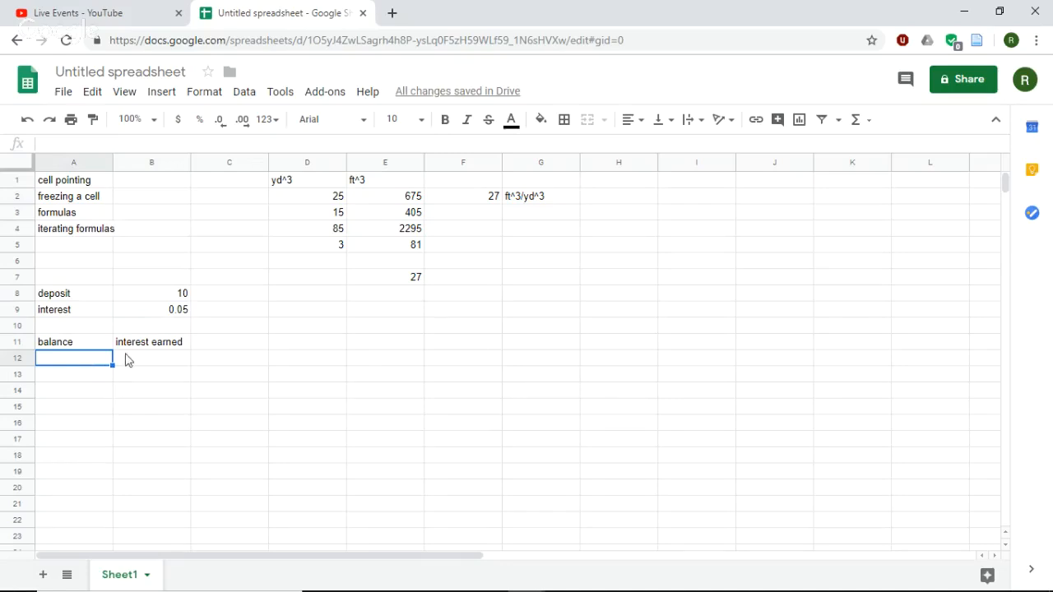
click(128, 360)
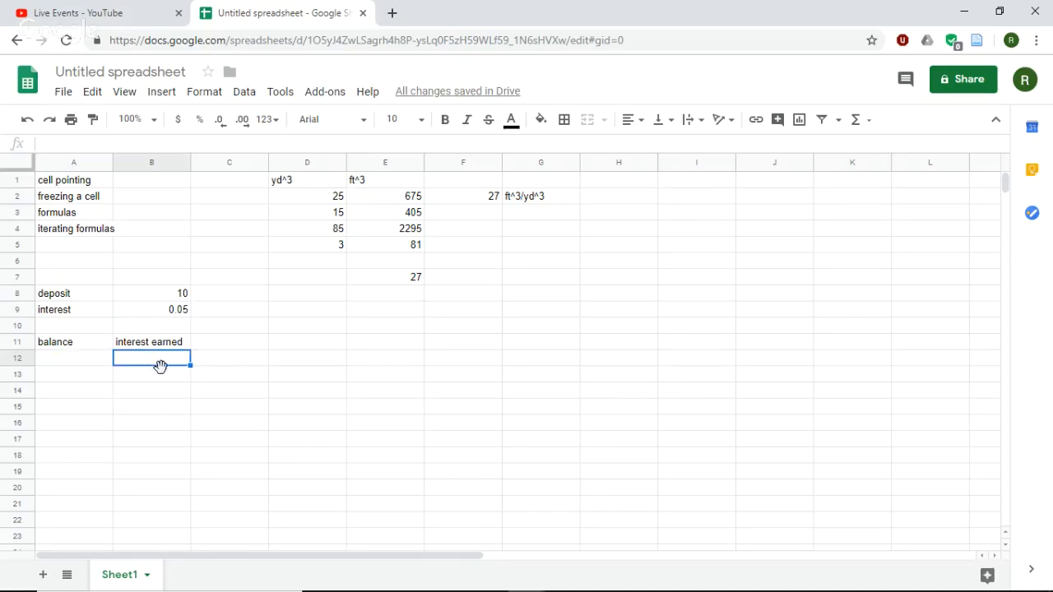
click(153, 306)
click(155, 299)
click(158, 306)
click(152, 300)
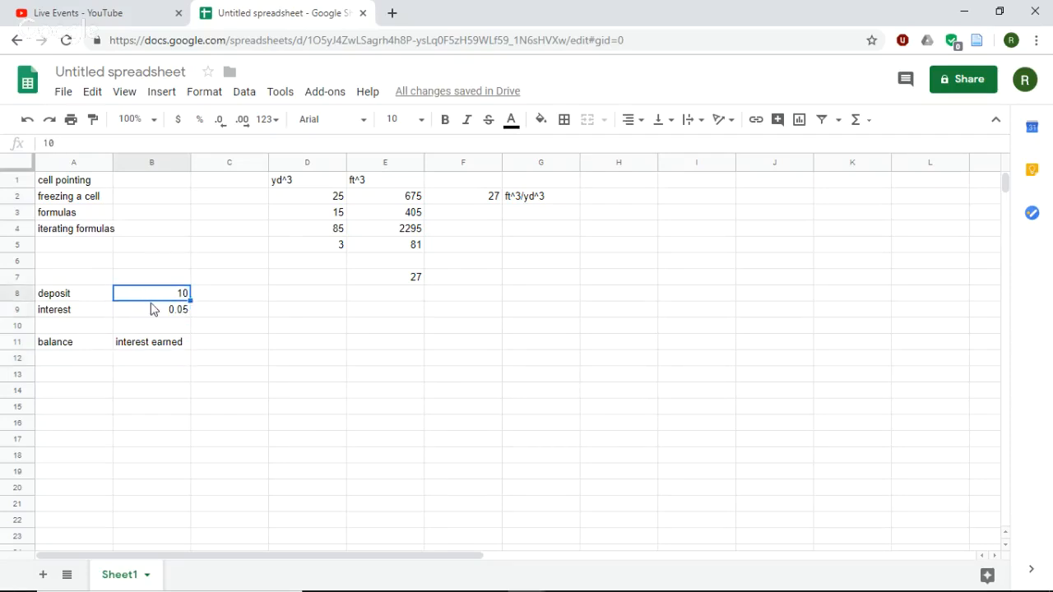
click(71, 364)
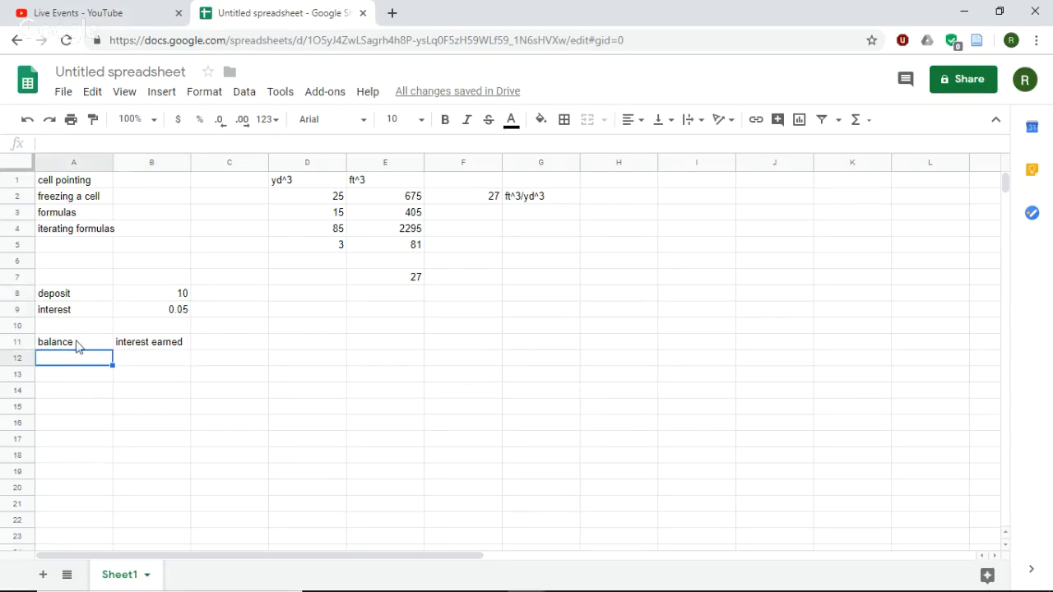
text(10)
- Add the column header "new balance" in cell C11
click(223, 338)
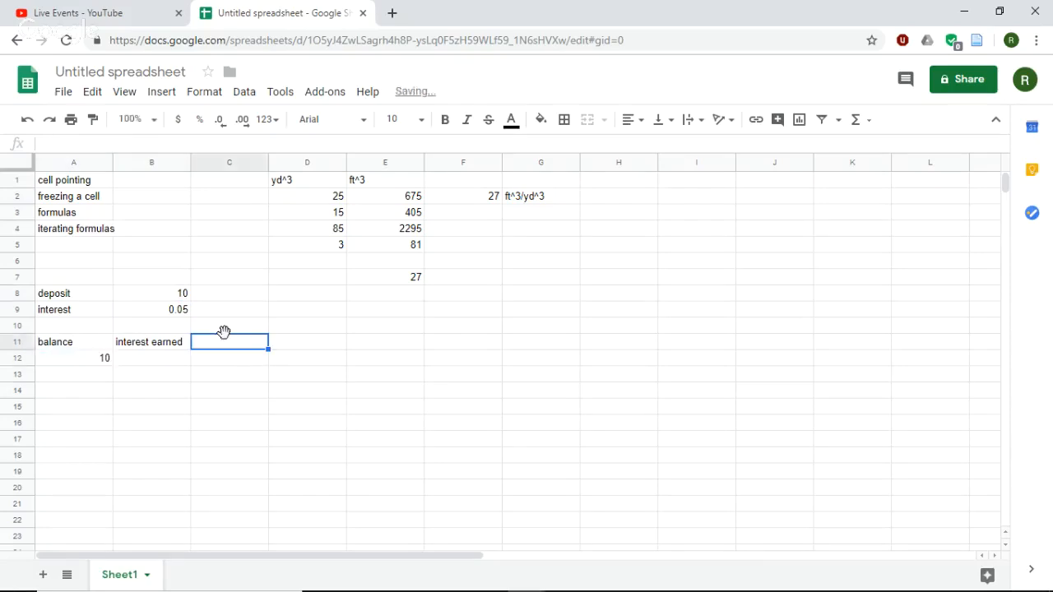
text(new balance)
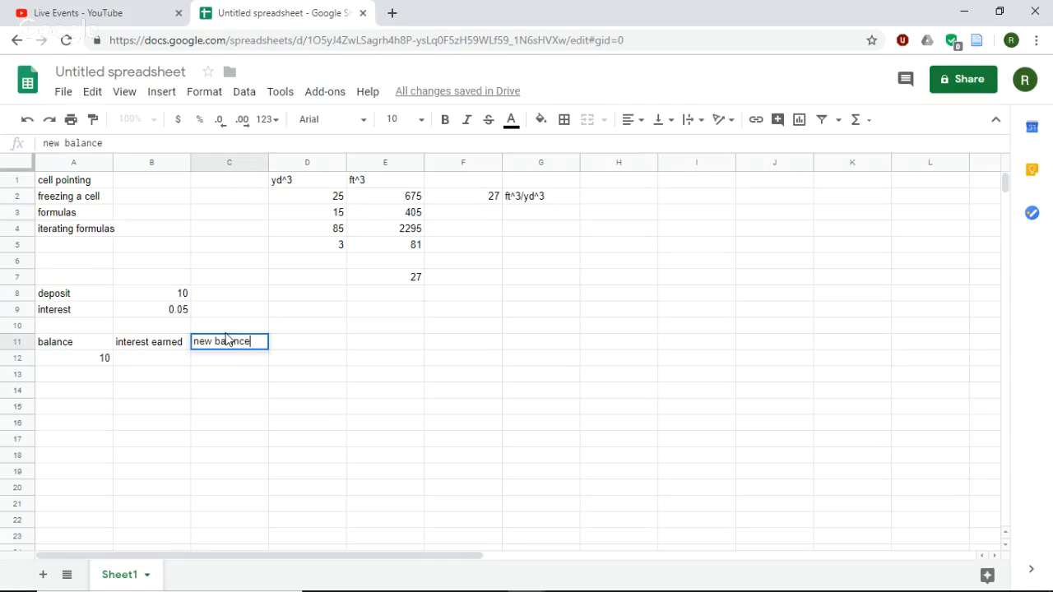
- Calculate the interest earned in cell B12 with the formula =A12*$B$9, freezing the interest rate's reference
click(150, 360)
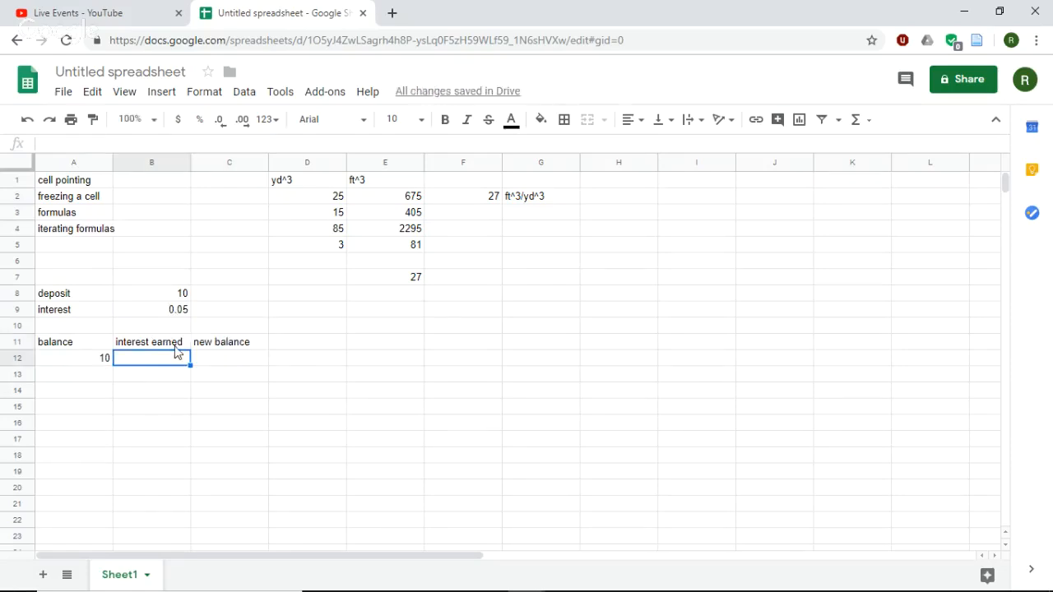
text(=)
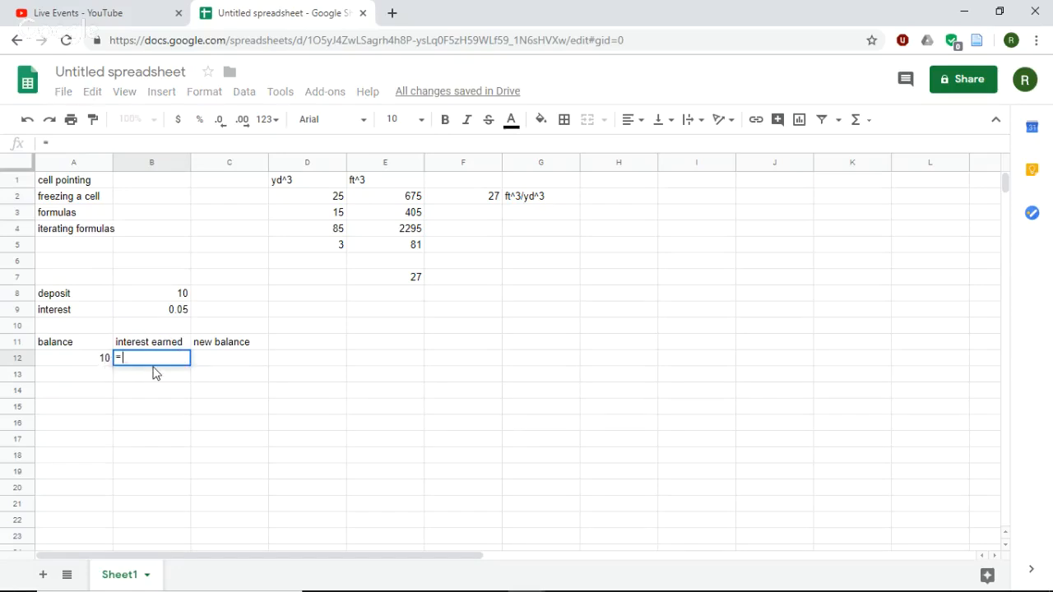
click(82, 364)
text(*)
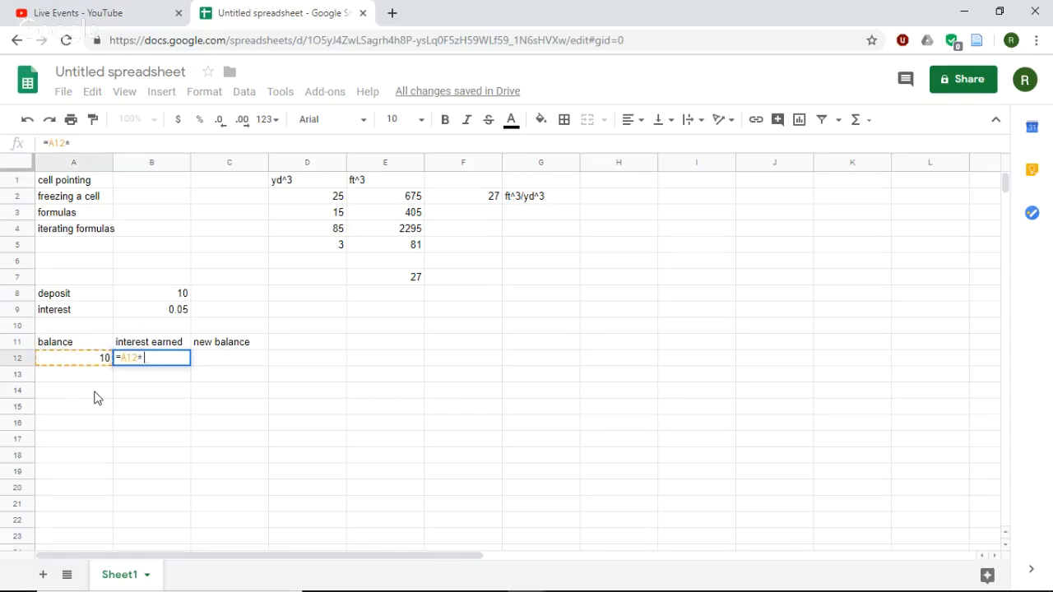
click(170, 311)
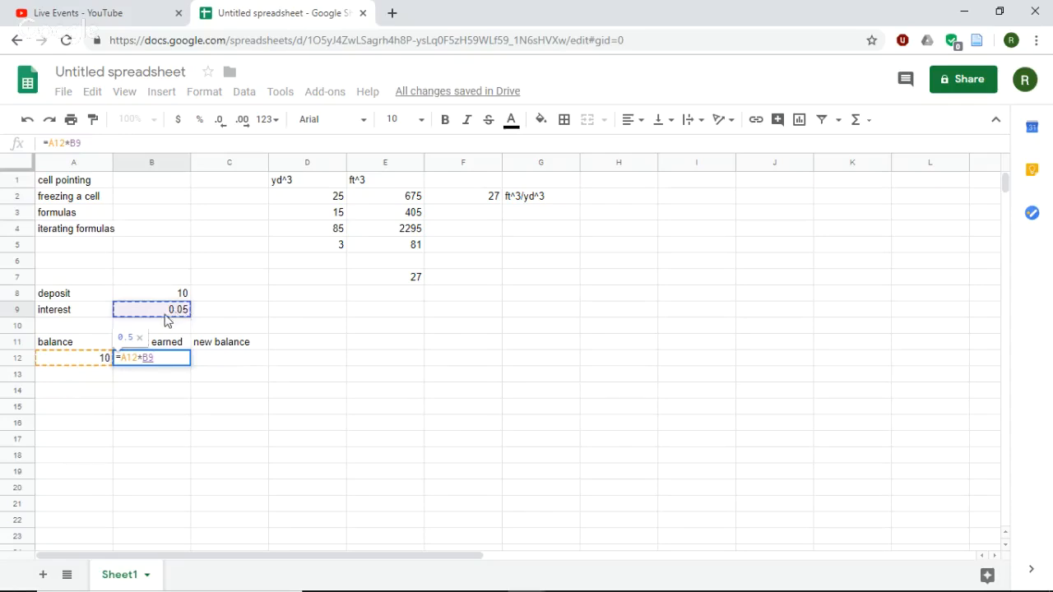
click(145, 358)
text($)
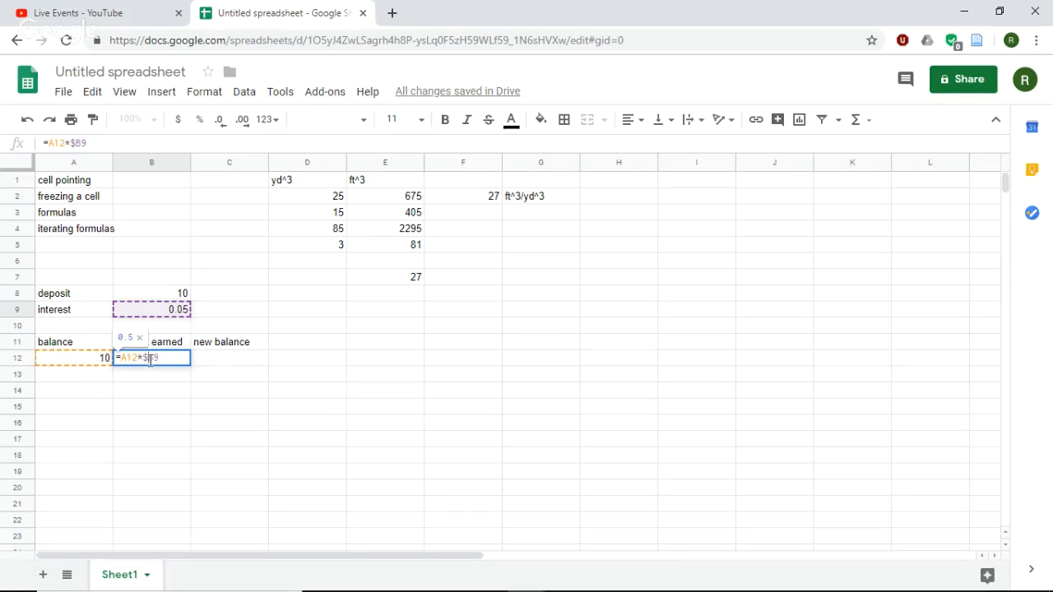
click(151, 358)
text($)
key(Return)
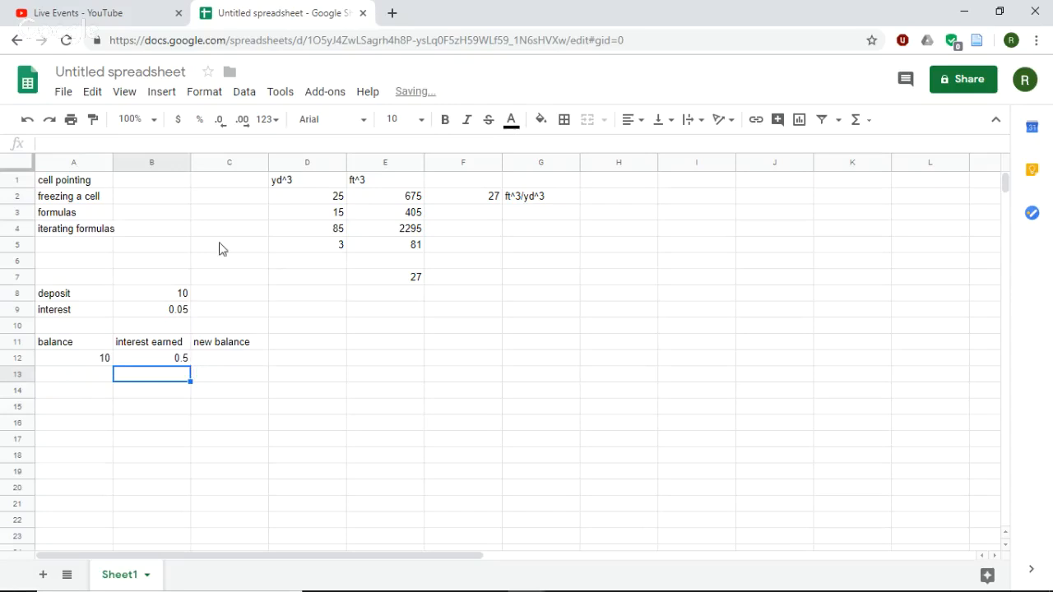
- Calculate the new balance in cell C12 with the formula =A12+B12, adding the balance and the interest earned
click(92, 362)
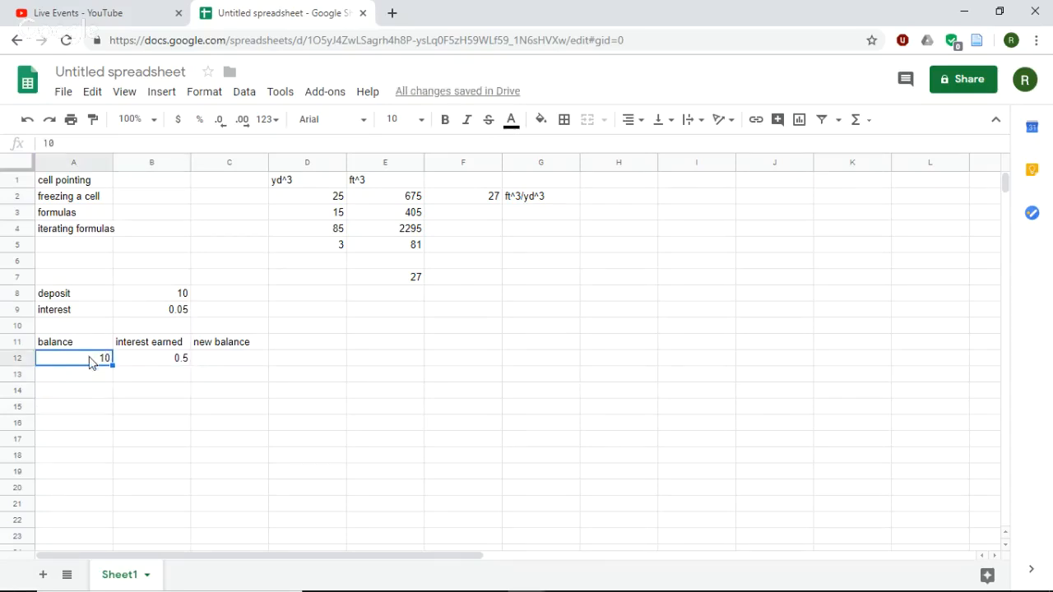
click(227, 363)
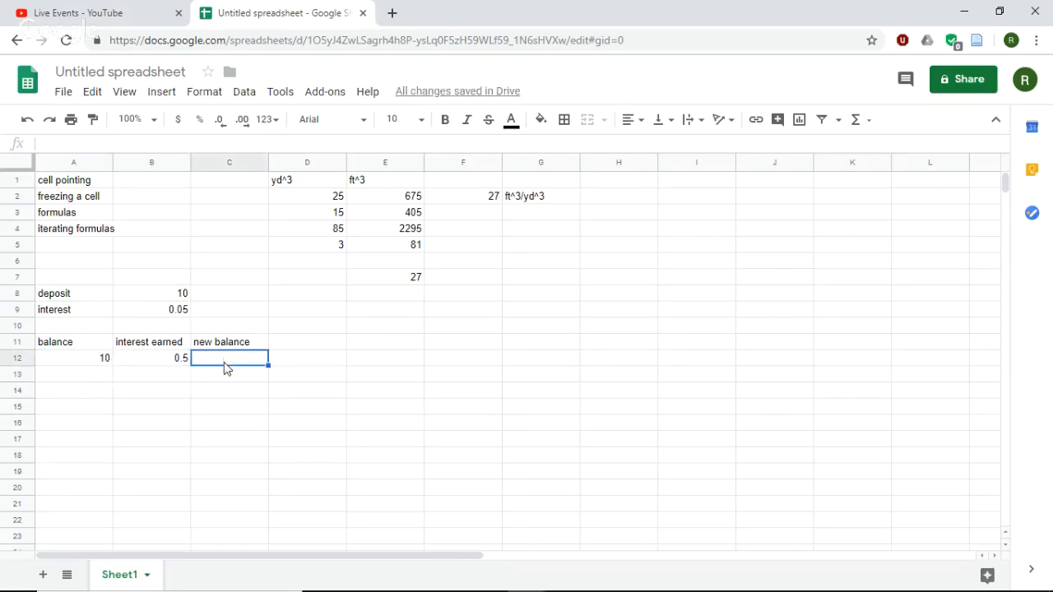
text(=)
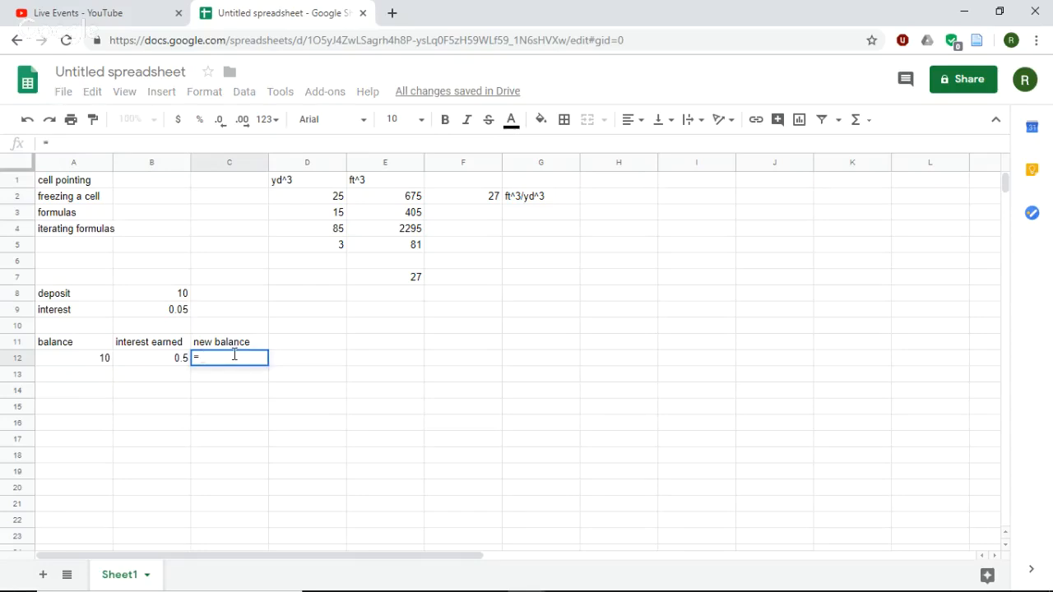
click(91, 366)
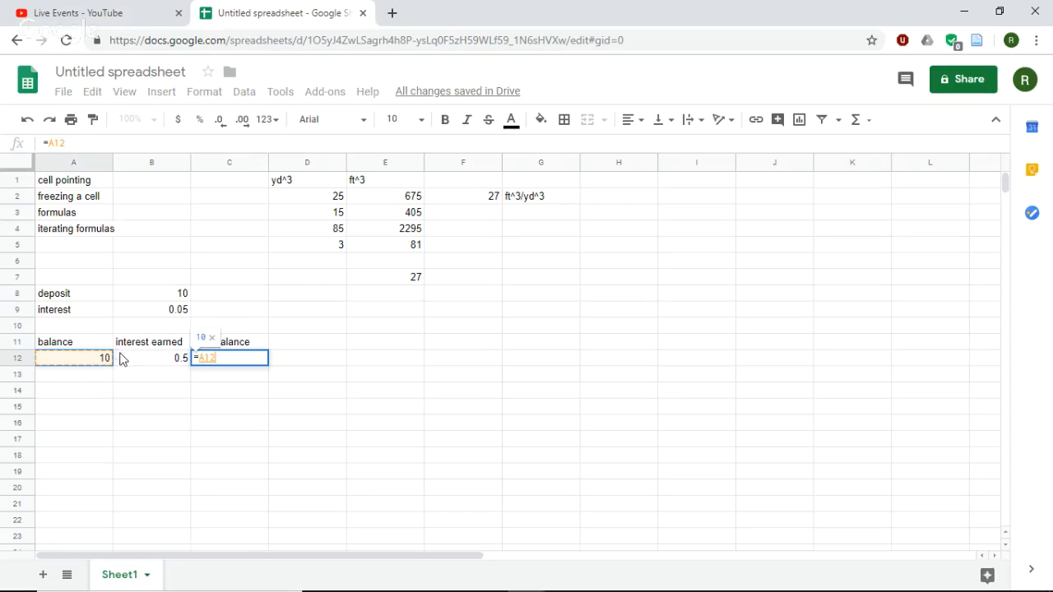
text(+)
click(179, 365)
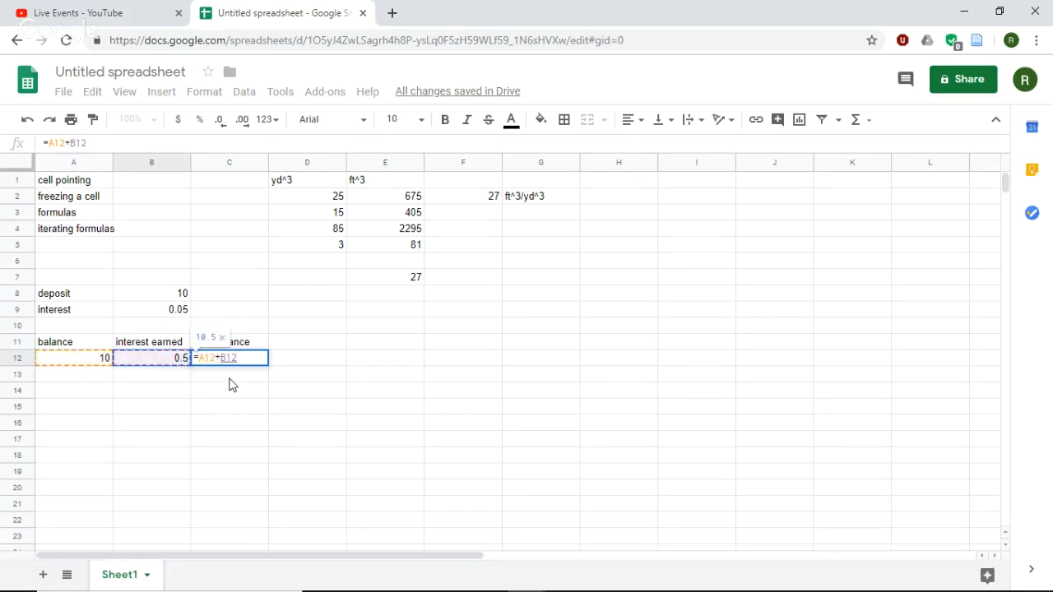
key(Return)
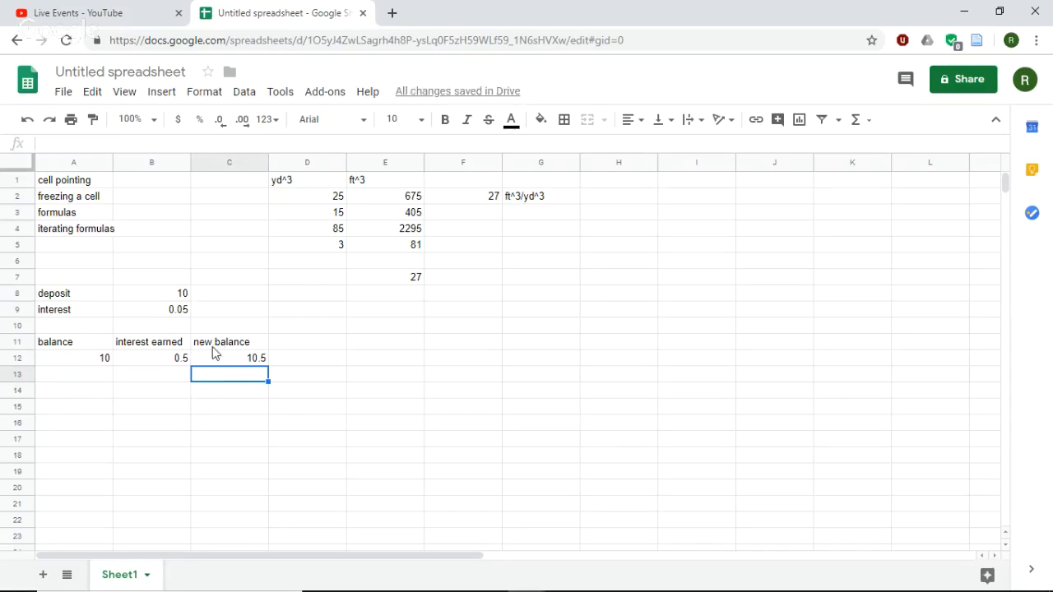
- Replace the new balance formula in cell C12 with the function =Sum(A12,B12)
click(227, 363)
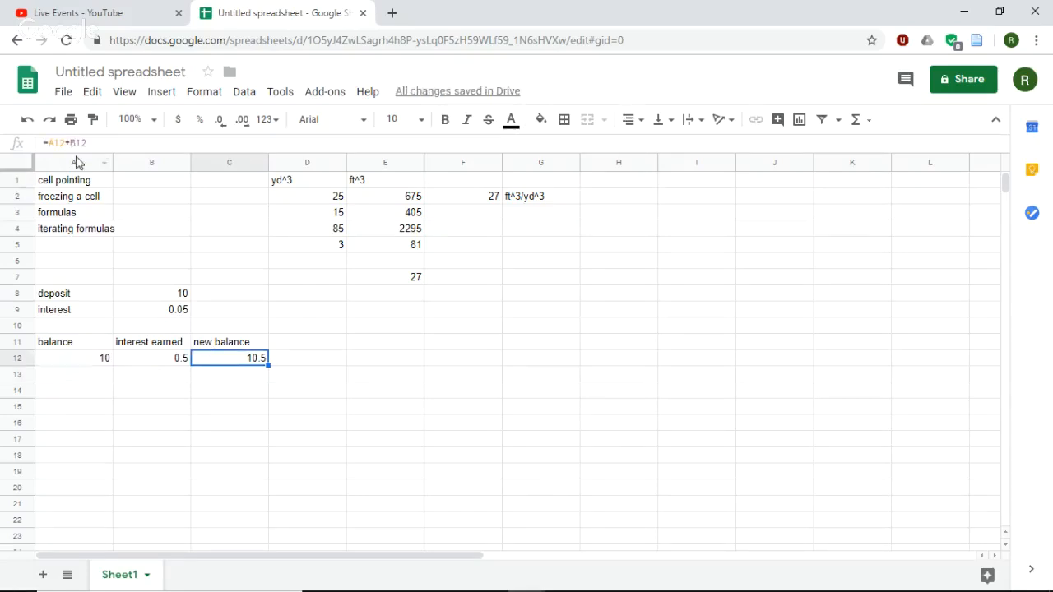
drag(93, 144, 49, 147)
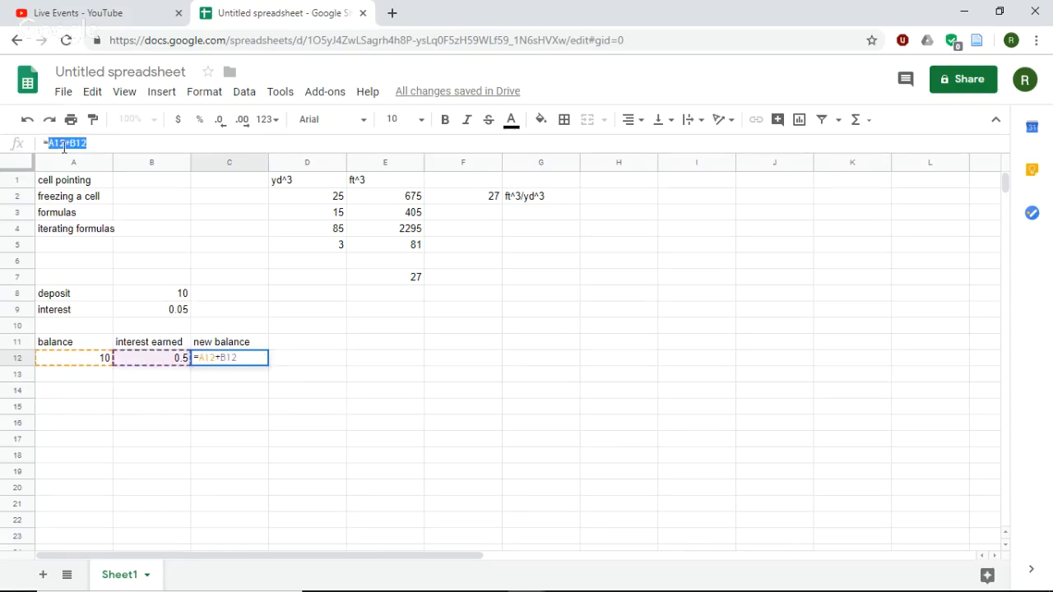
text(Sum)
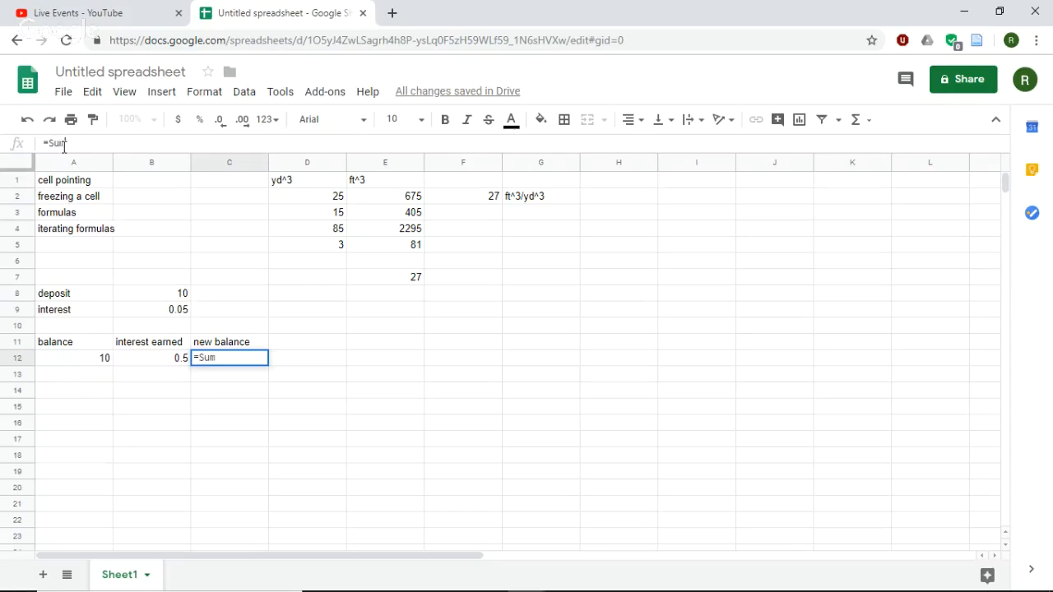
text(()
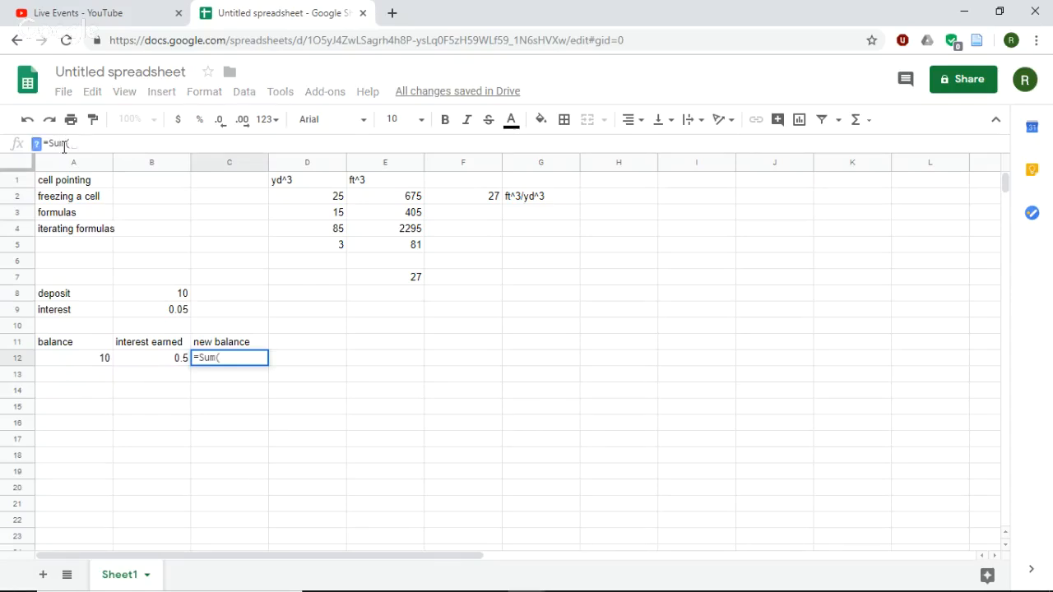
click(80, 359)
text(,)
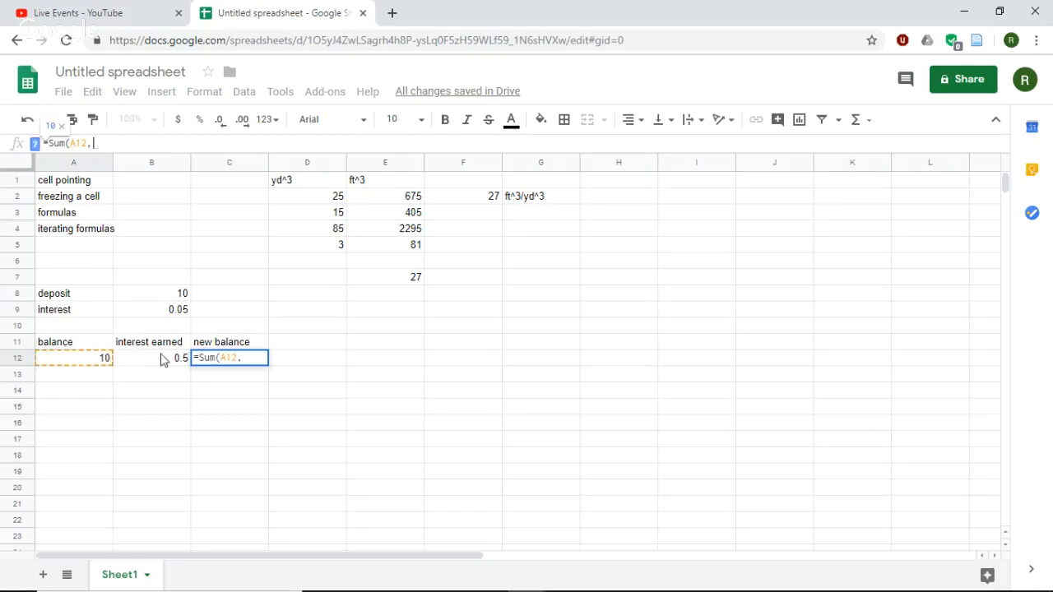
click(163, 358)
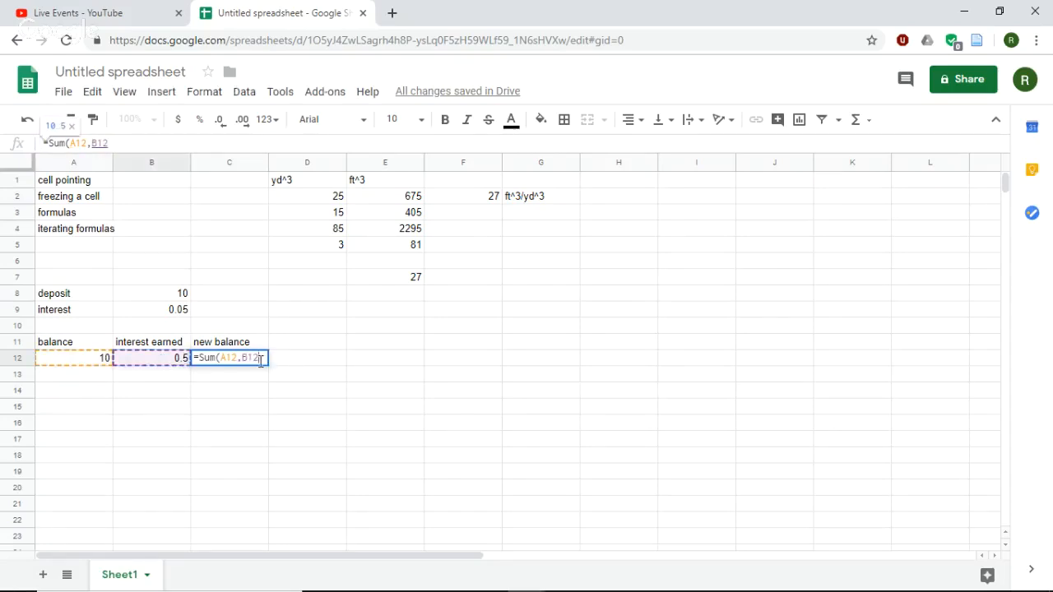
text())
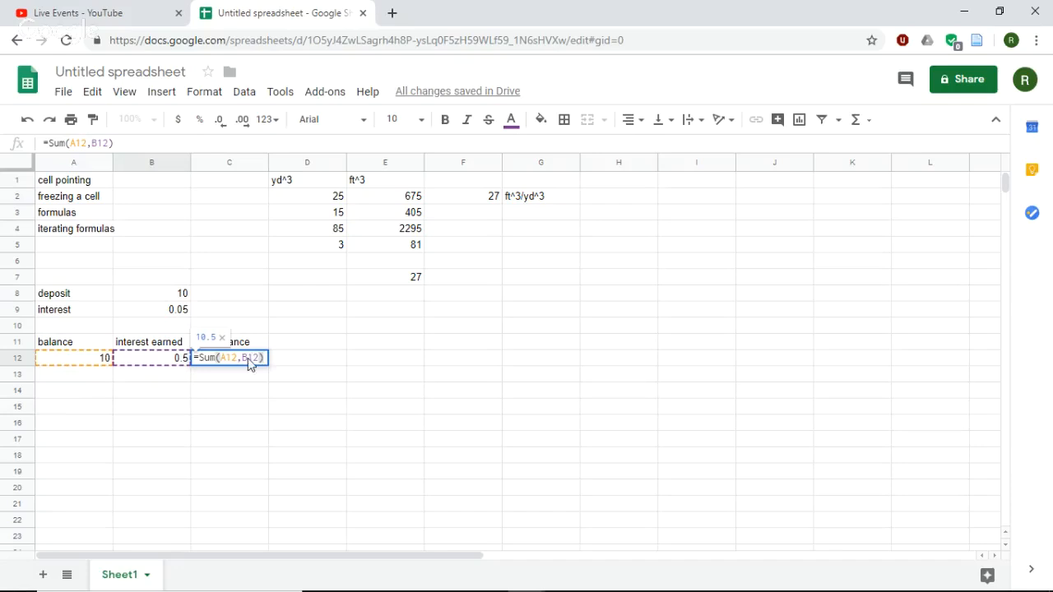
key(Return)
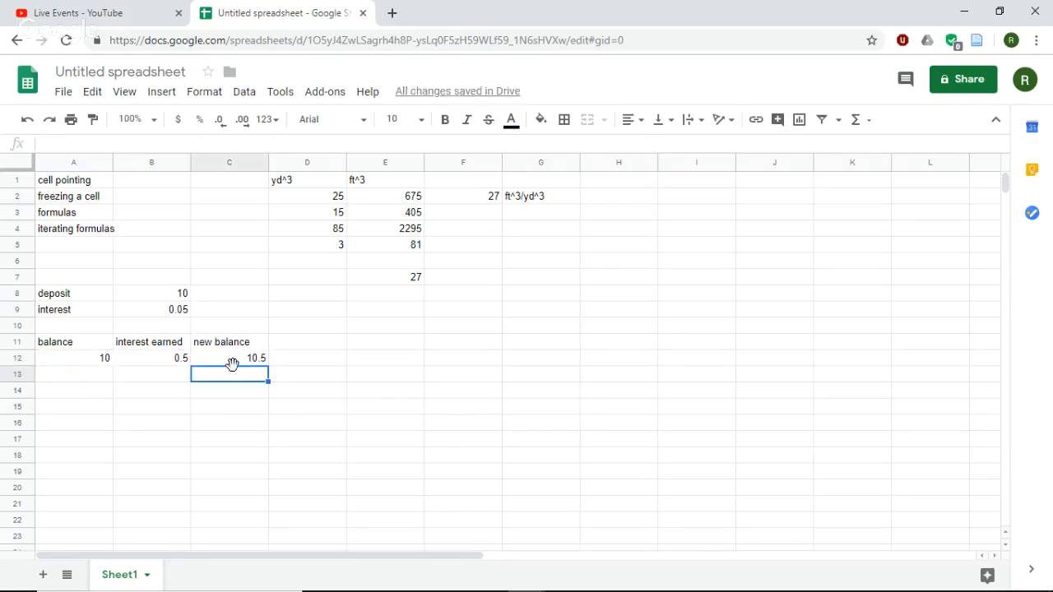
- Carry the new balance over as the next row's starting balance by entering =C12 in cell A13
click(222, 358)
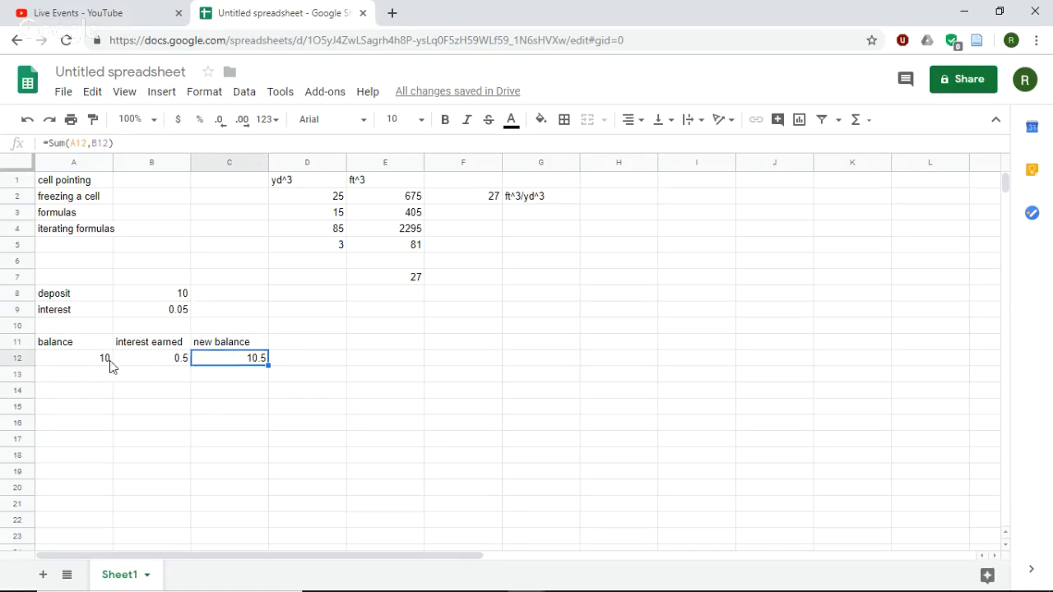
click(137, 362)
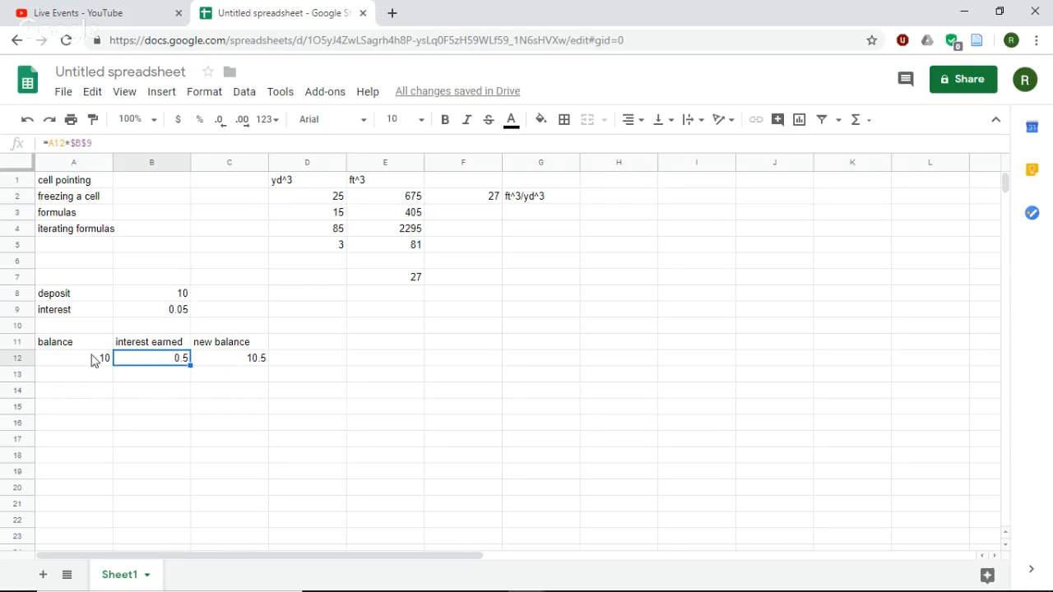
click(103, 377)
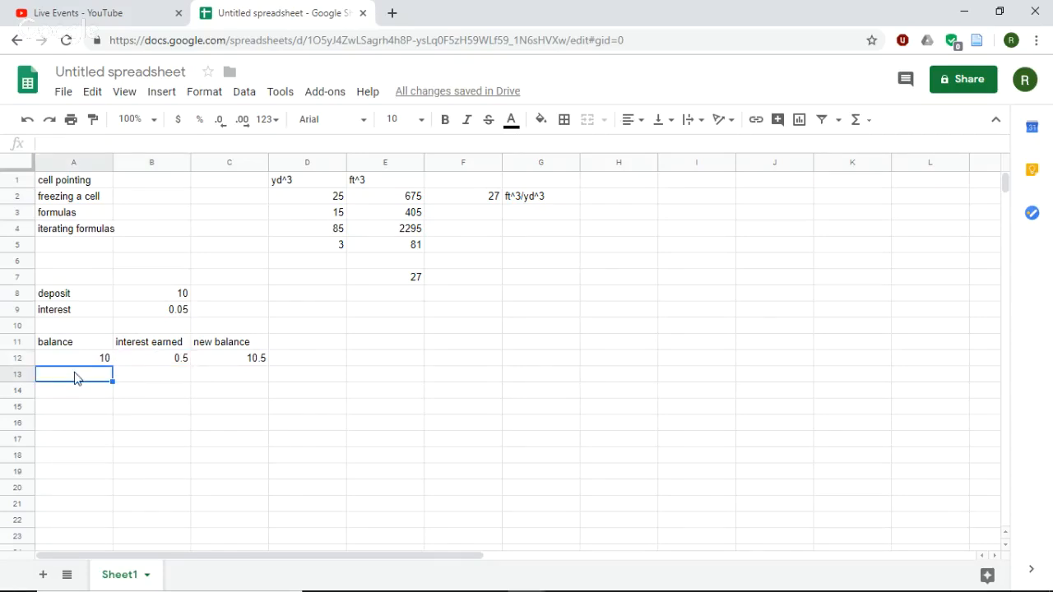
text(=)
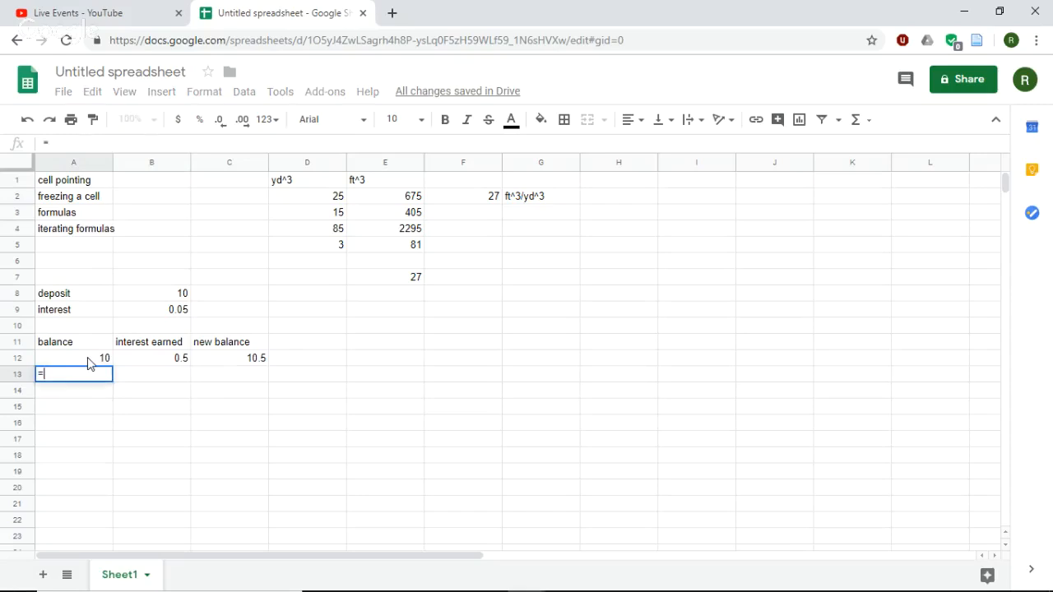
click(220, 365)
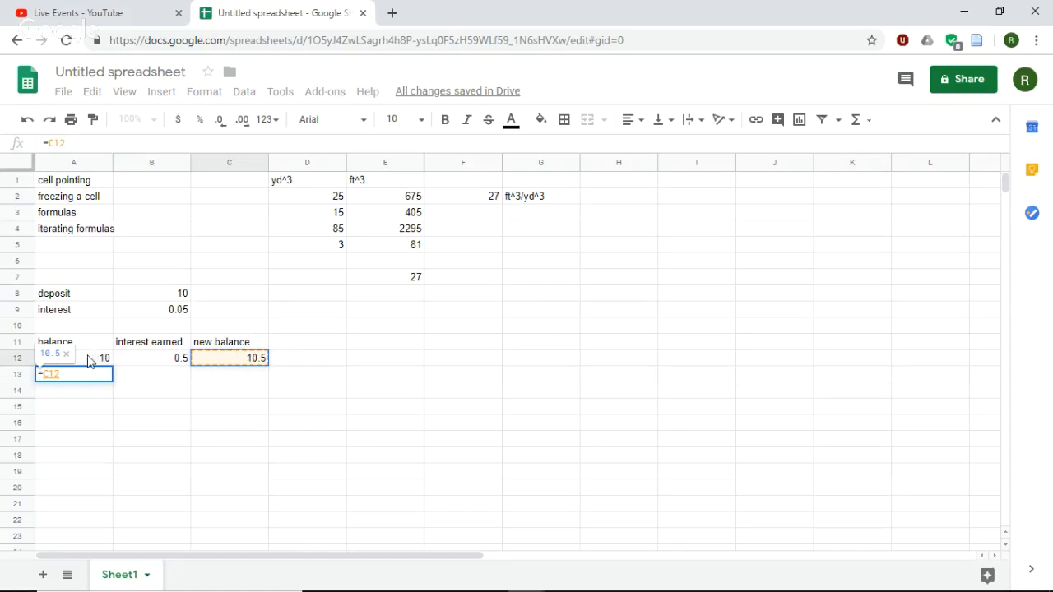
key(Return)
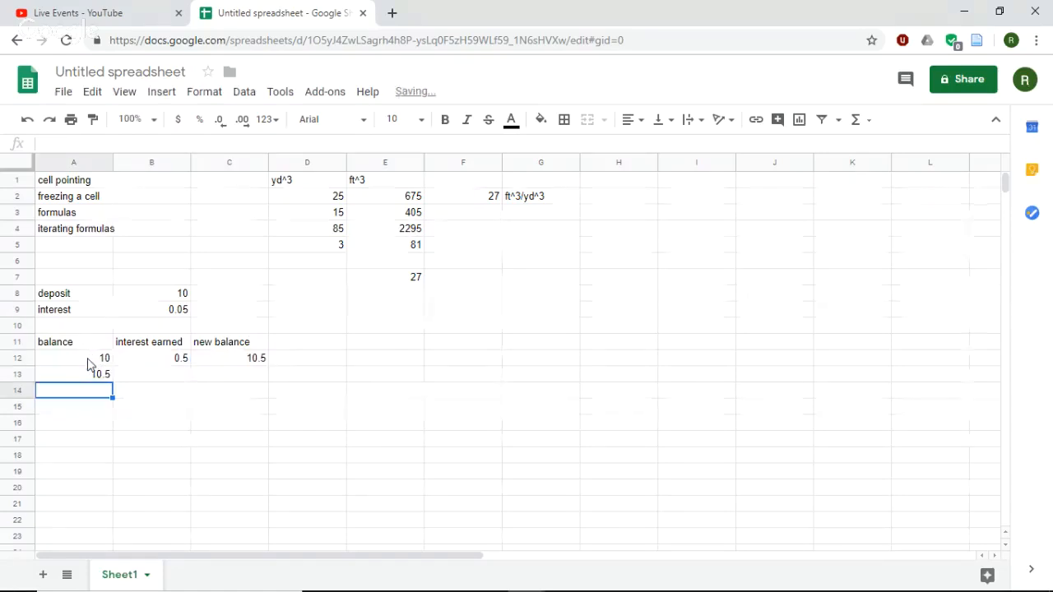
- Fill the interest earned formula from cell B12 down into B13
click(141, 378)
click(162, 358)
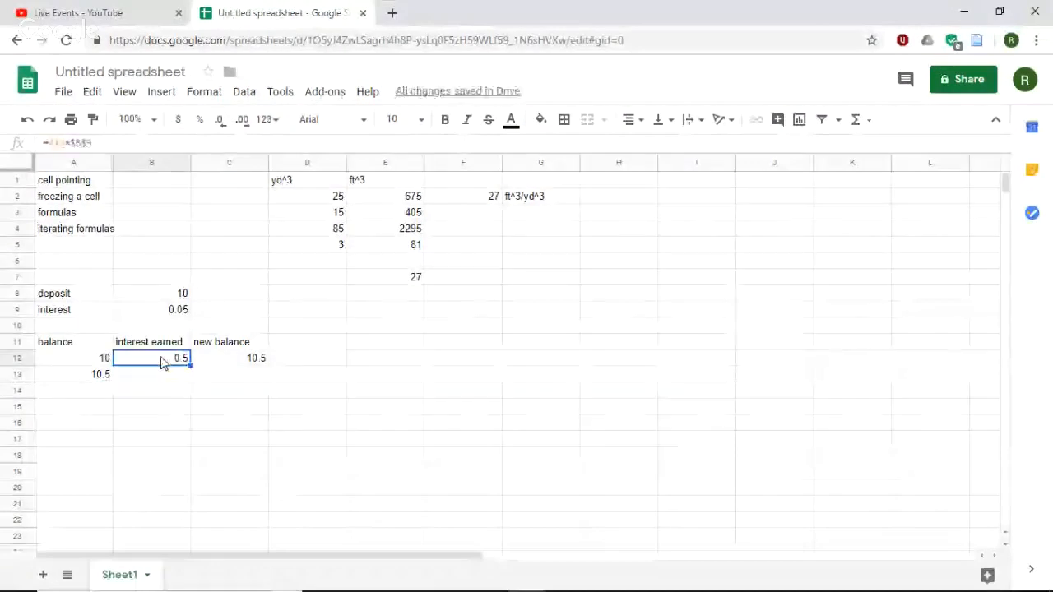
click(189, 369)
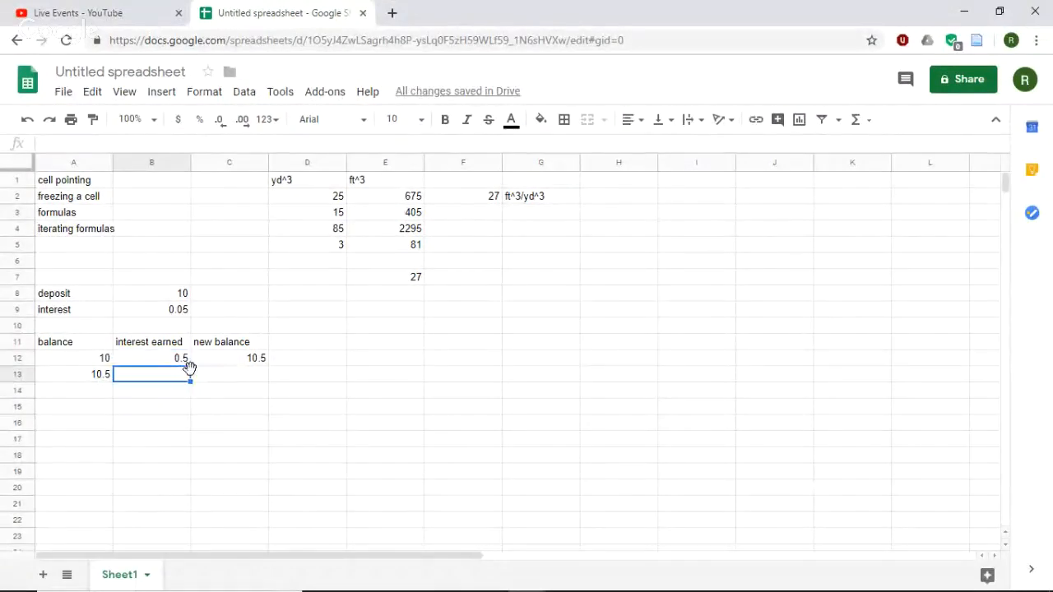
click(187, 361)
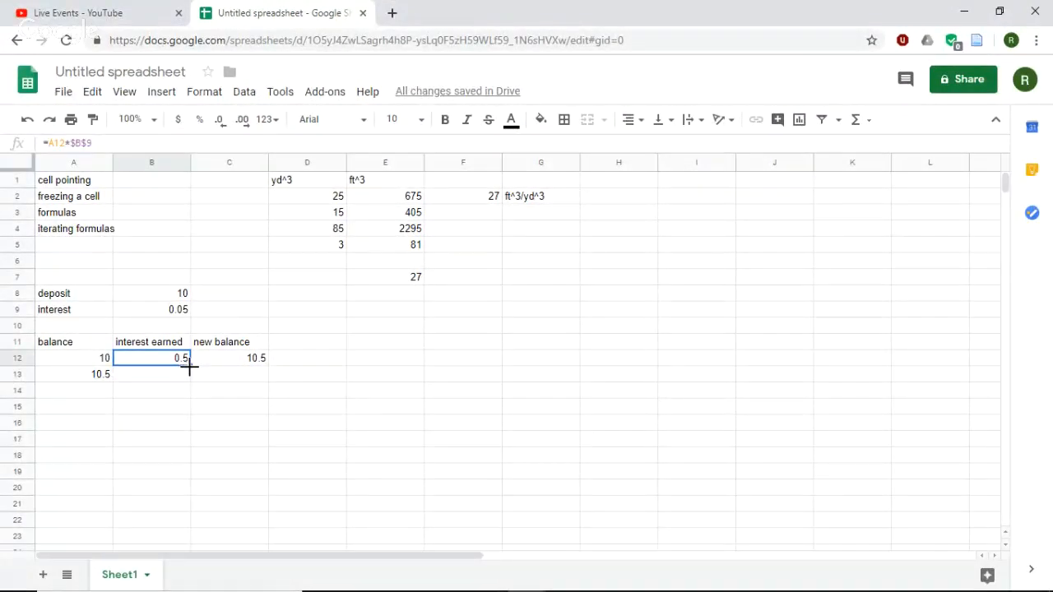
drag(189, 369, 195, 380)
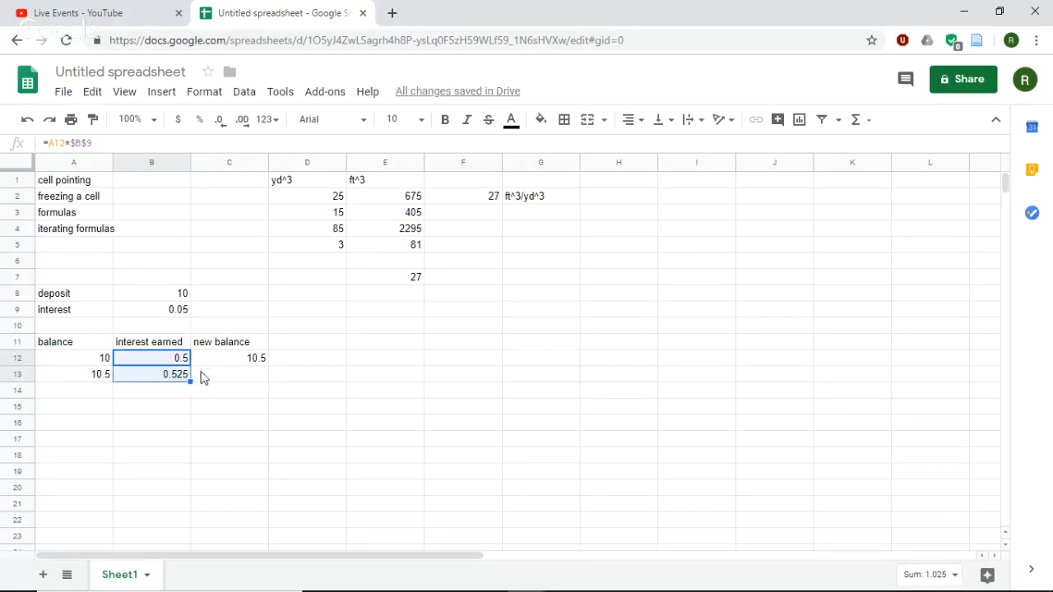
- Fill the new balance formula from cell C12 down into C13 and check the copied formula's references
click(232, 358)
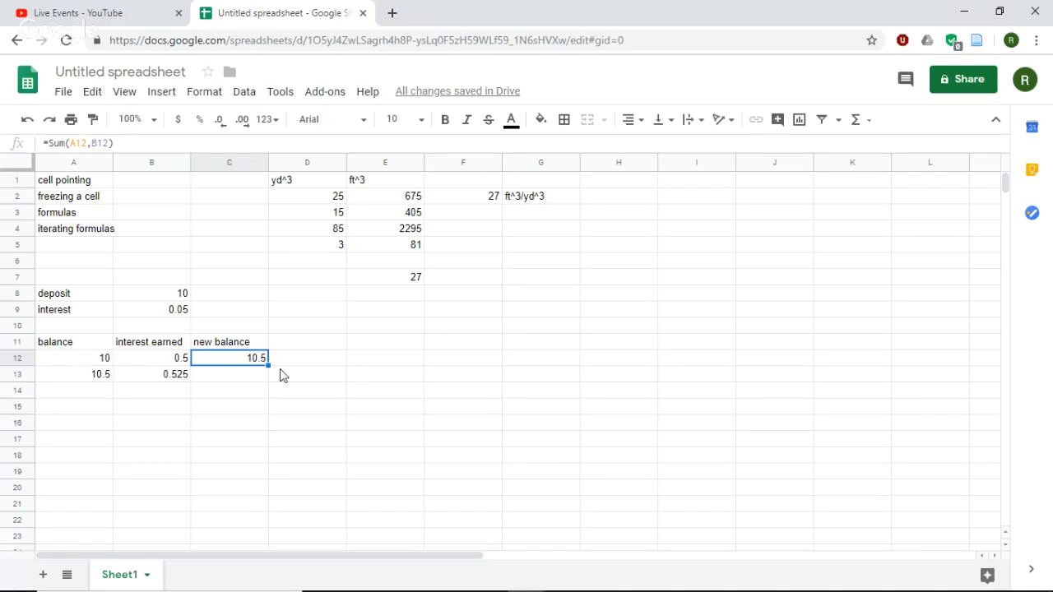
drag(267, 365, 269, 381)
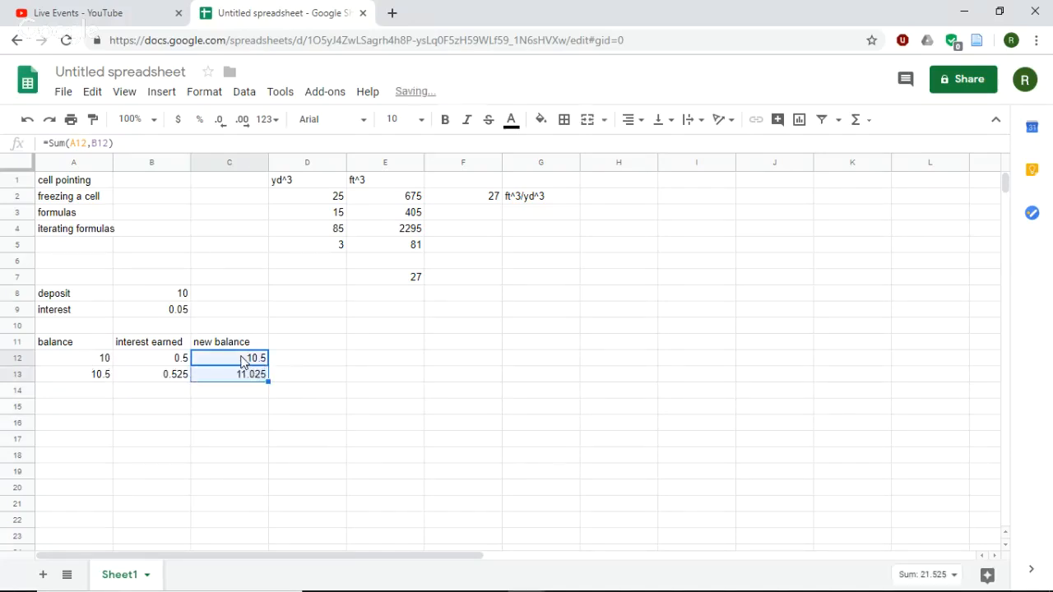
click(242, 360)
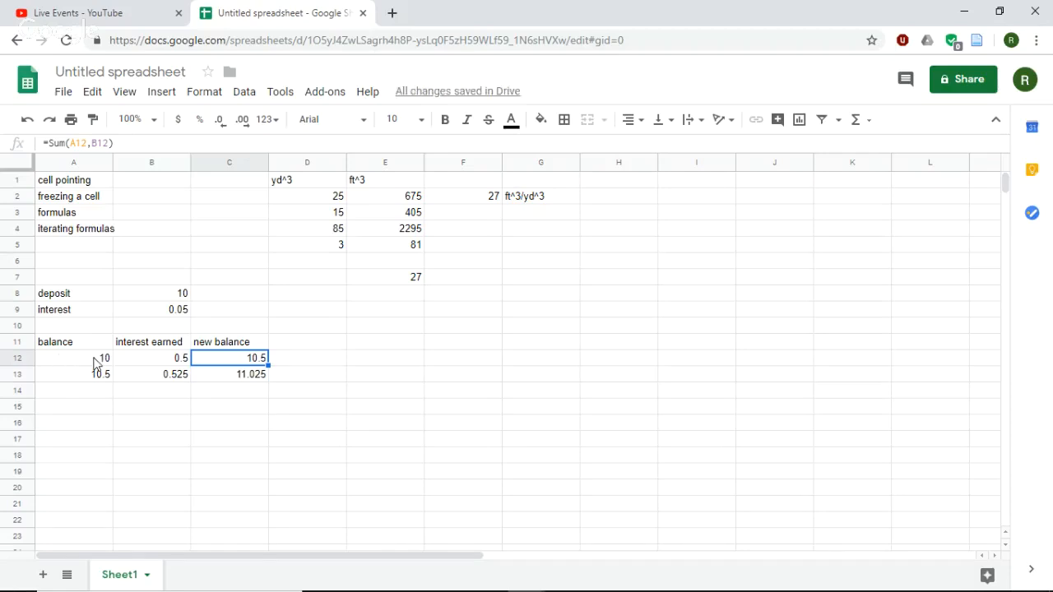
click(250, 375)
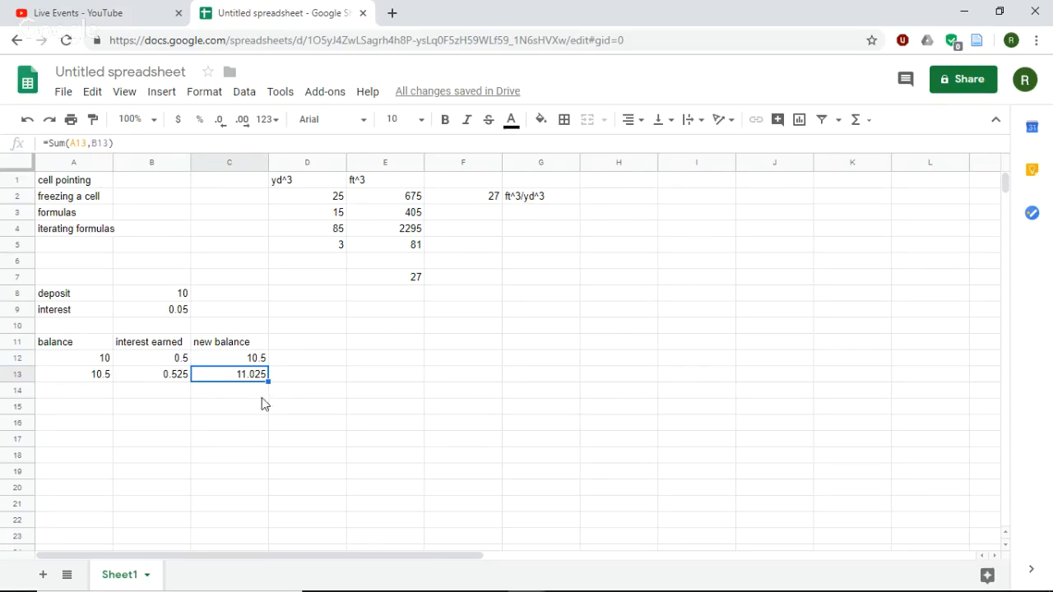
- Fill the balance, interest earned and new balance formulas from row 13 down into row 14
drag(99, 376, 98, 363)
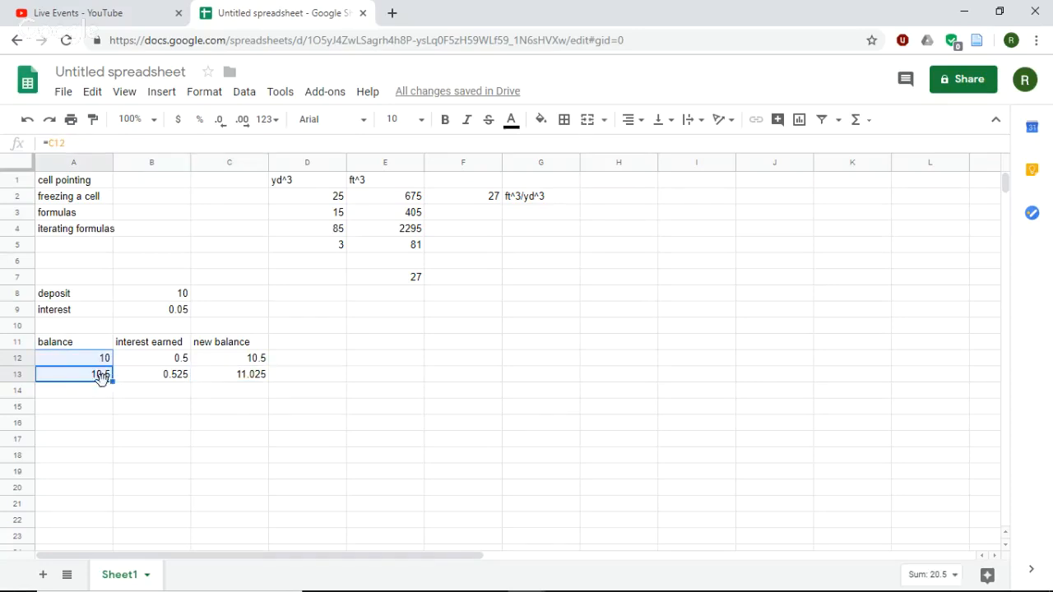
click(103, 377)
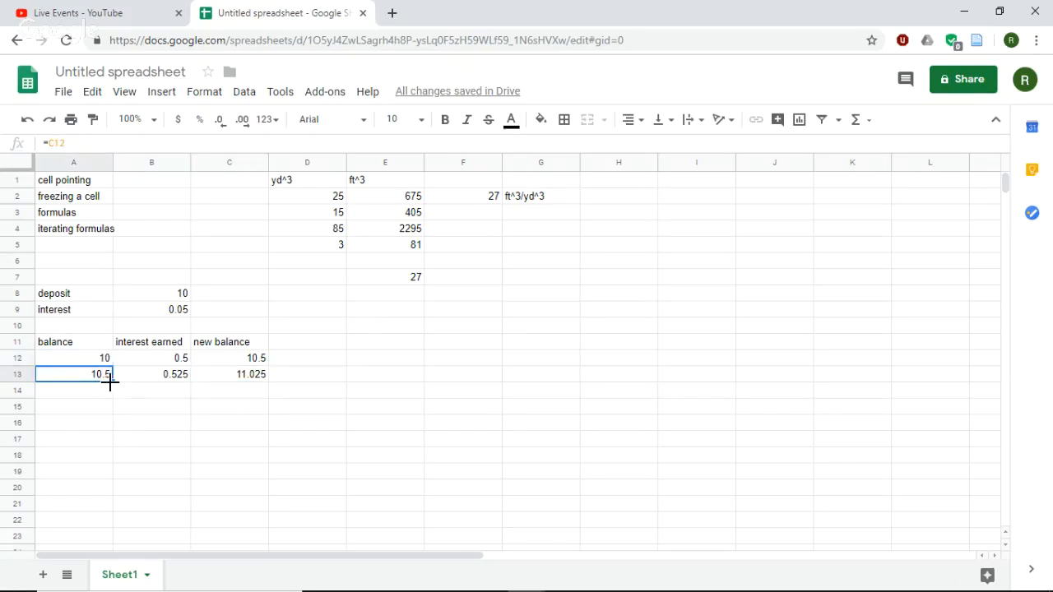
drag(110, 380, 110, 393)
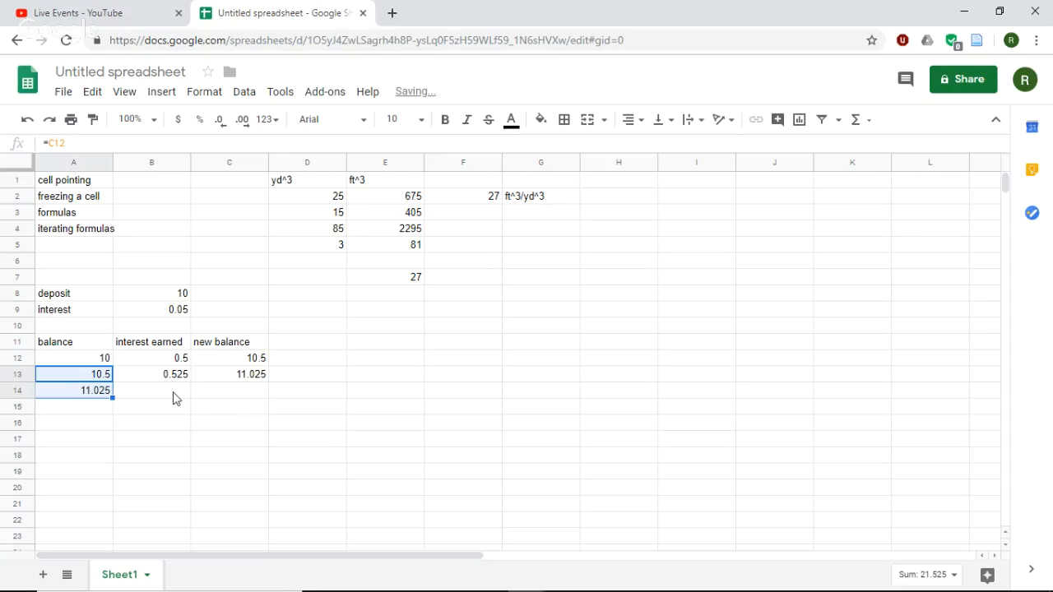
click(173, 398)
click(184, 379)
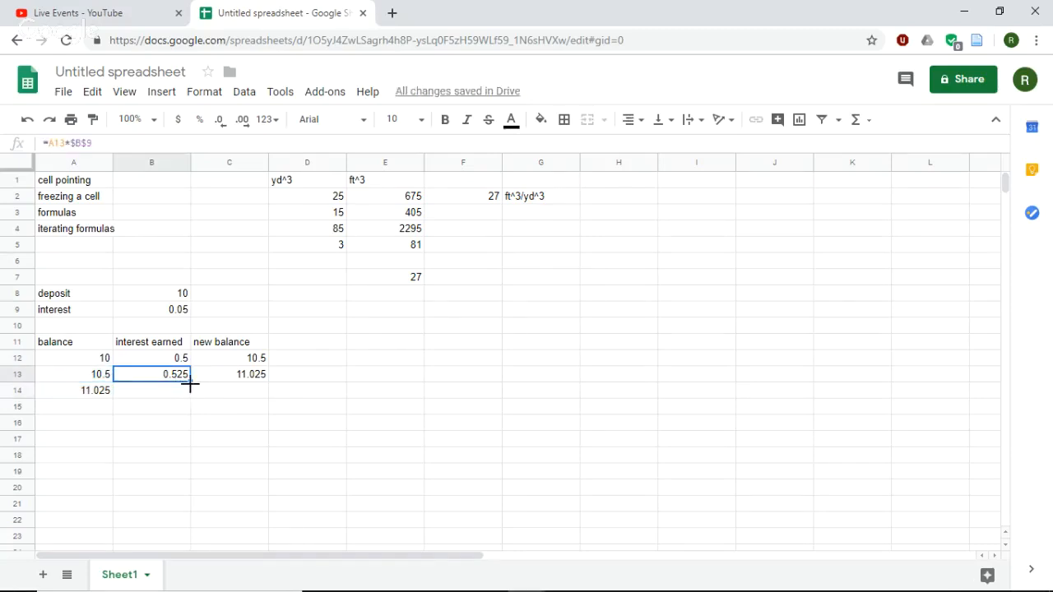
drag(191, 384, 190, 395)
click(265, 381)
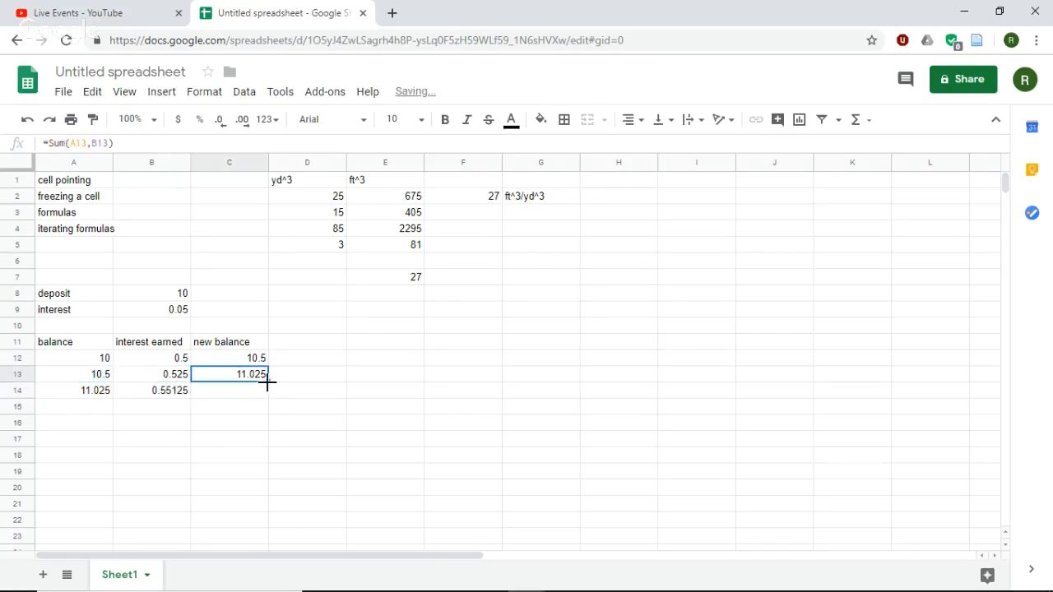
drag(267, 381, 269, 396)
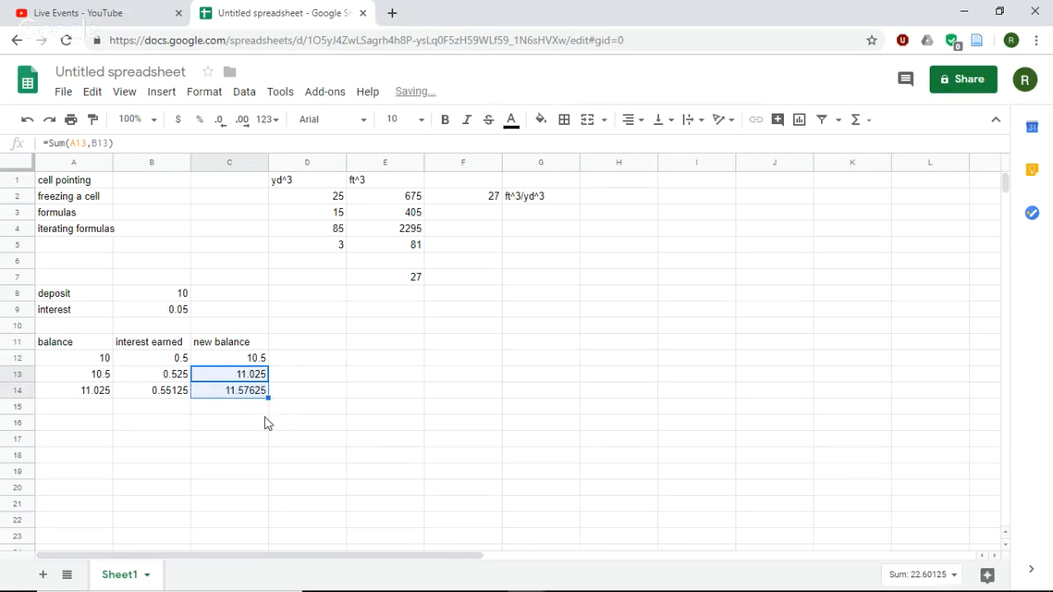
- Fill the three formulas of A14:C14 together down through row 22
drag(98, 397, 255, 529)
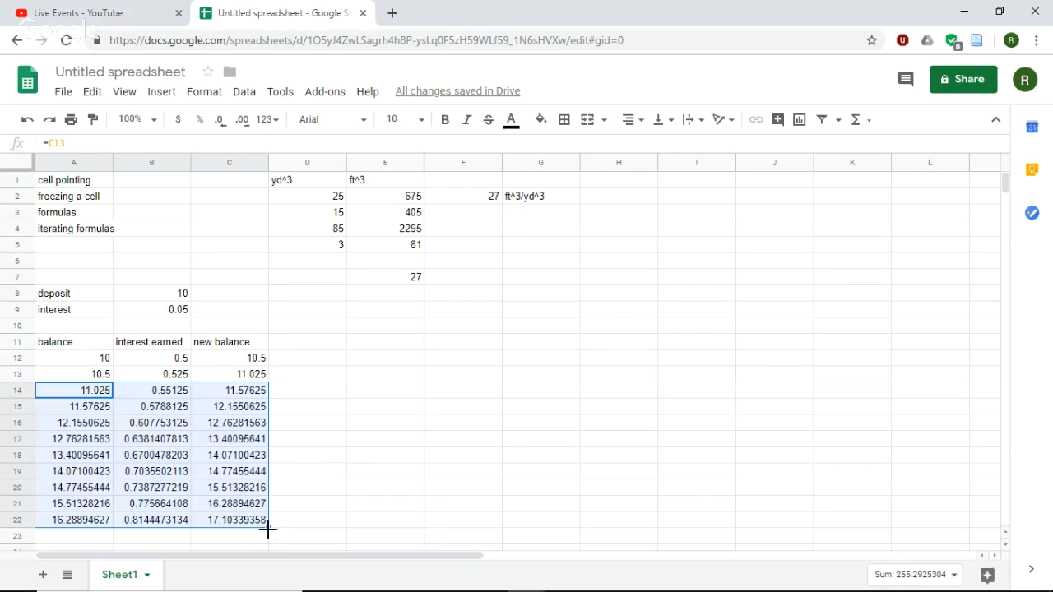
- Extend the balance, interest earned and new balance formulas of A14:C22 down through row 24
drag(268, 527, 272, 555)
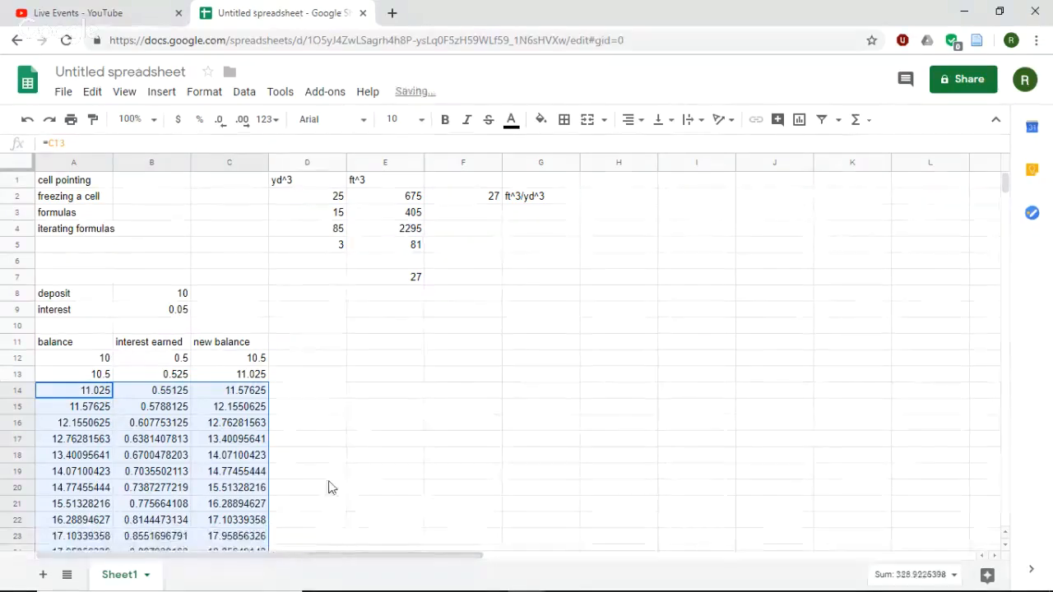
scroll(329, 489, down, 1)
scroll(325, 497, up, 1)
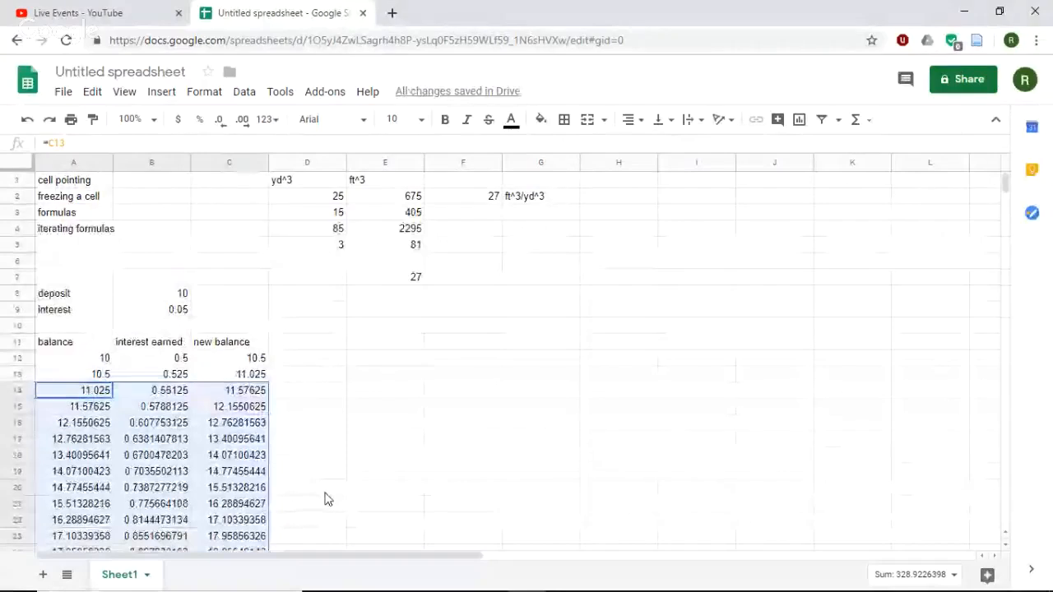
- Clear cell A14, then refill the table by filling the formulas of A13:C13 down through row 26
text(d)
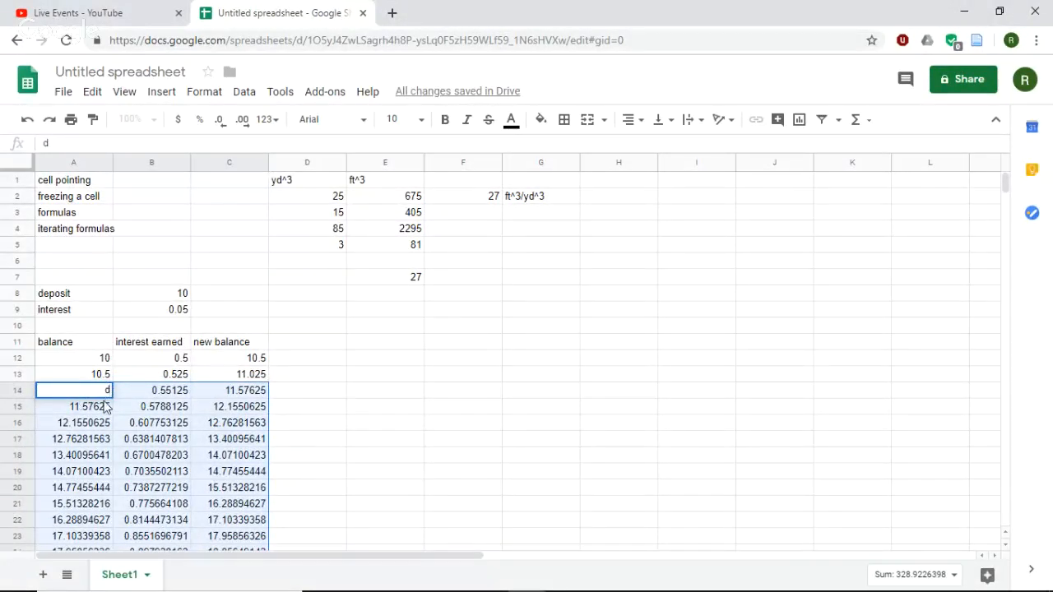
key(BackSpace)
click(106, 376)
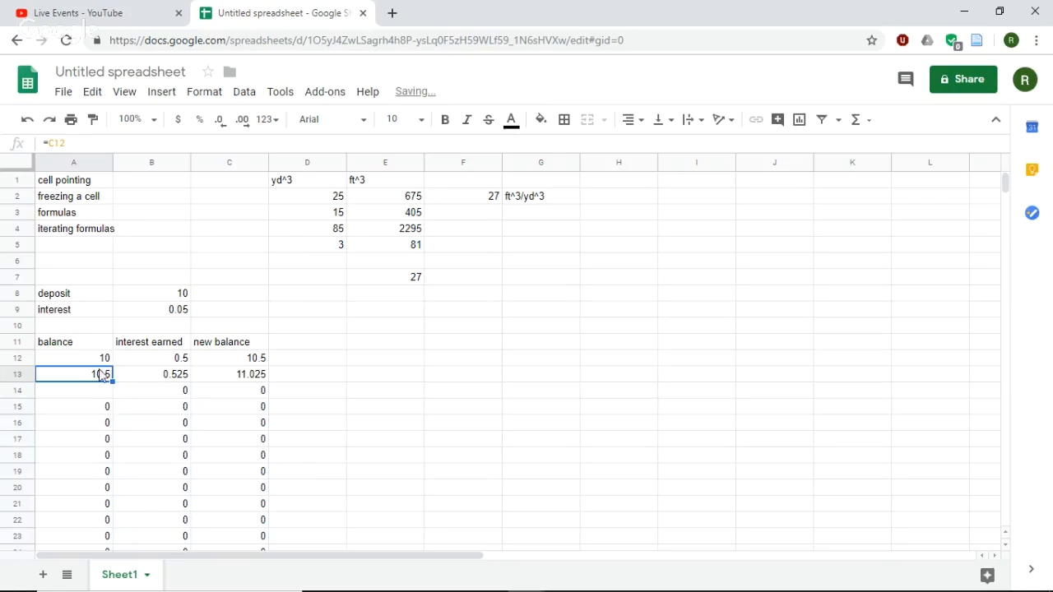
drag(102, 376, 261, 463)
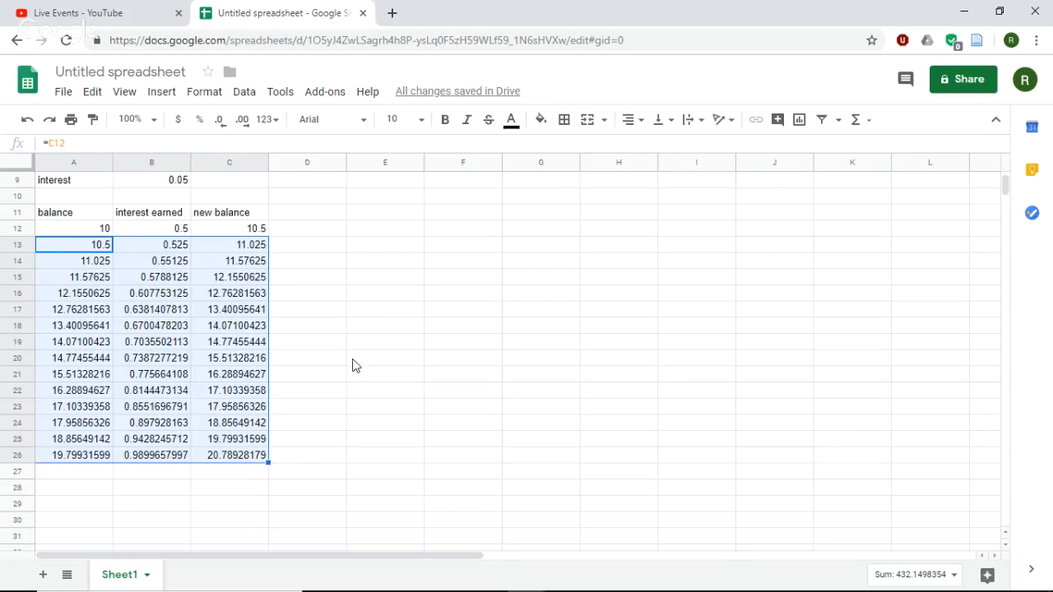
scroll(371, 381, up, 3)
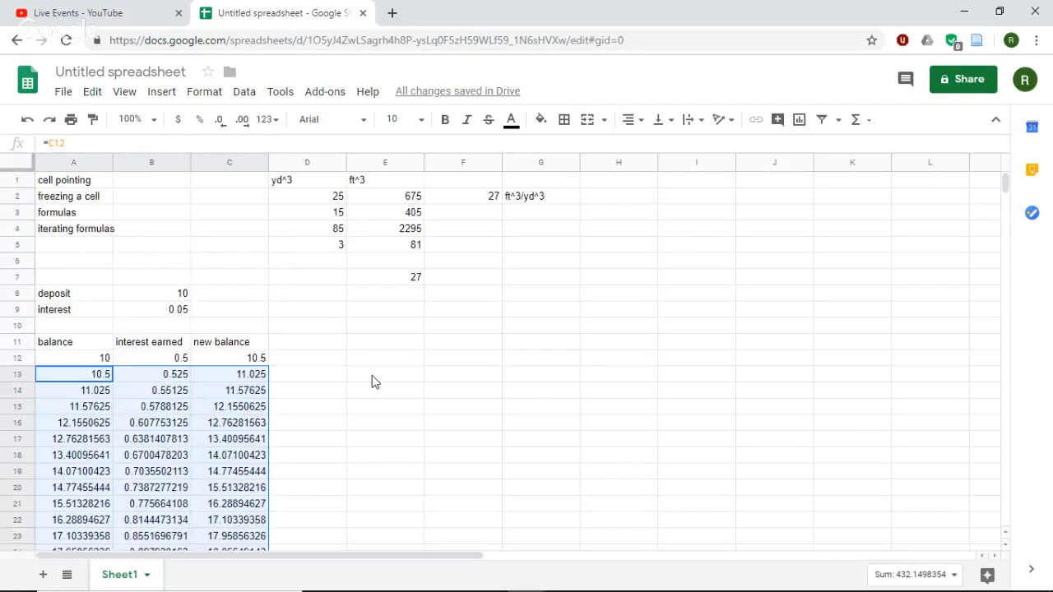
scroll(371, 381, down, 2)
scroll(367, 385, up, 2)
scroll(359, 408, down, 3)
scroll(354, 415, up, 1)
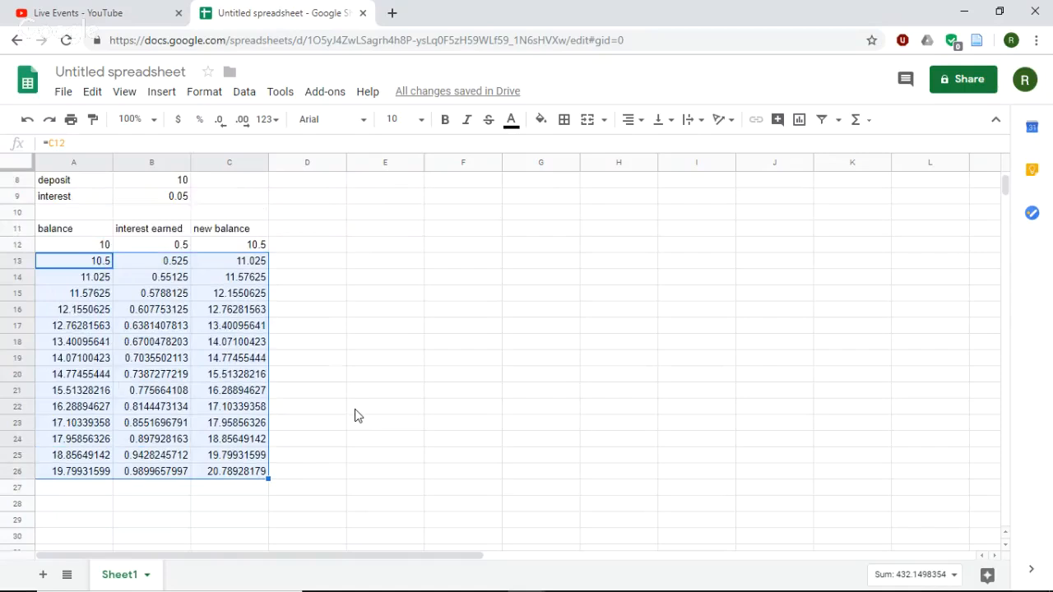
scroll(358, 412, up, 3)
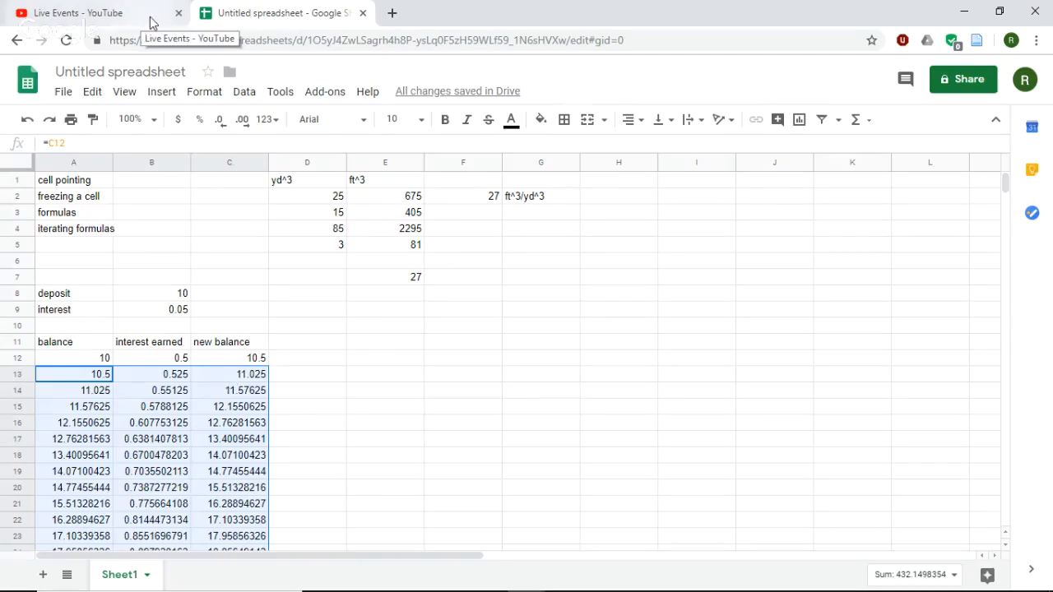
- Switch to the Google Hangouts window that runs the live broadcast
mouse_move(493, 589)
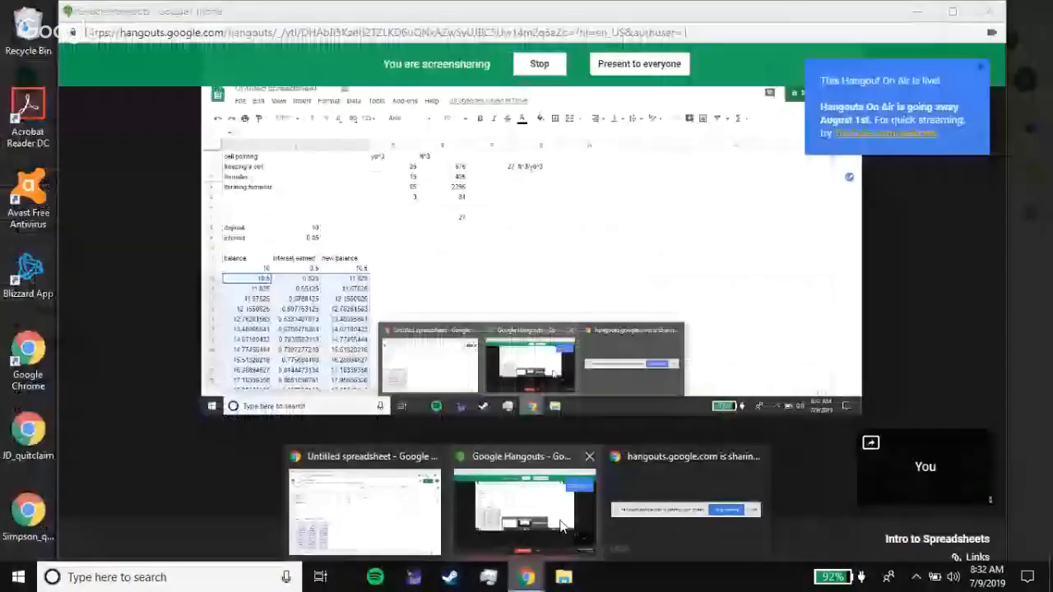
click(560, 527)
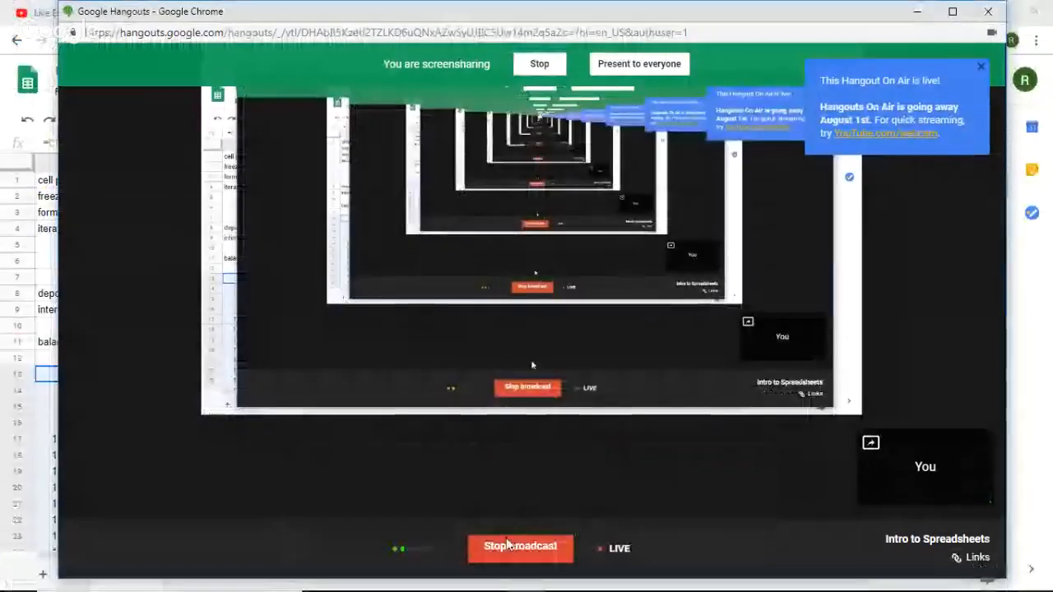